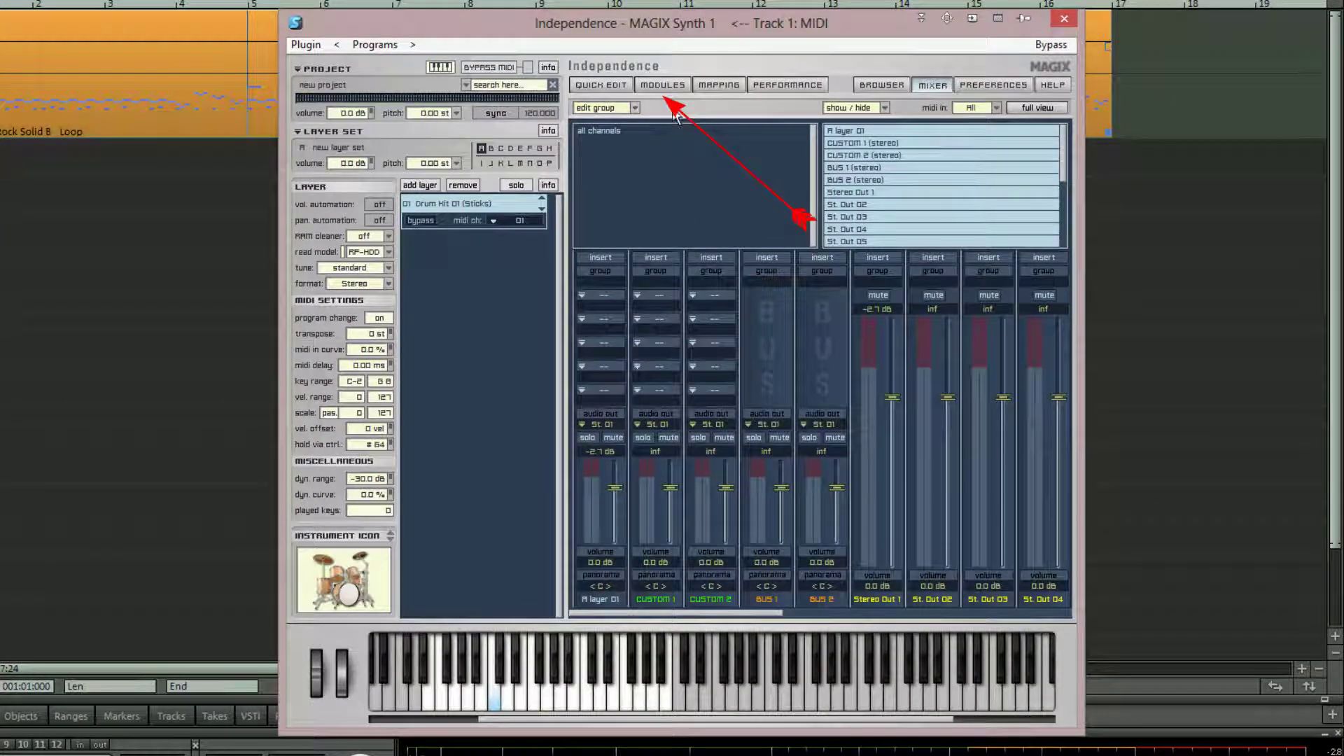
- Show the modules page of the Drum Kit 01 (Sticks) layer on Track 1
{"action": "left_click", "coordinate": [672, 88]}
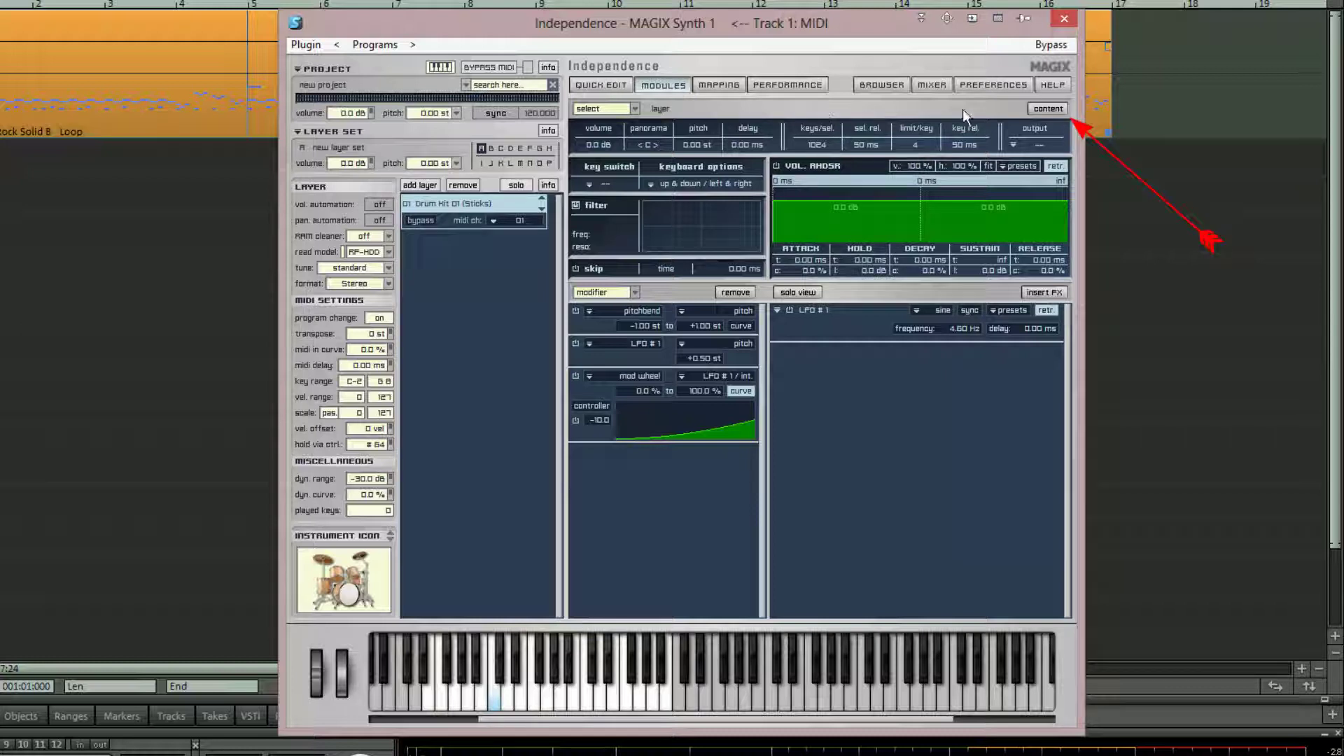
- Browse the Snare Drum, Cymbals, Bass Drum, Toms and Hi-Hat sections, then open Bass Drum's output choices
{"action": "left_click", "coordinate": [1063, 110]}
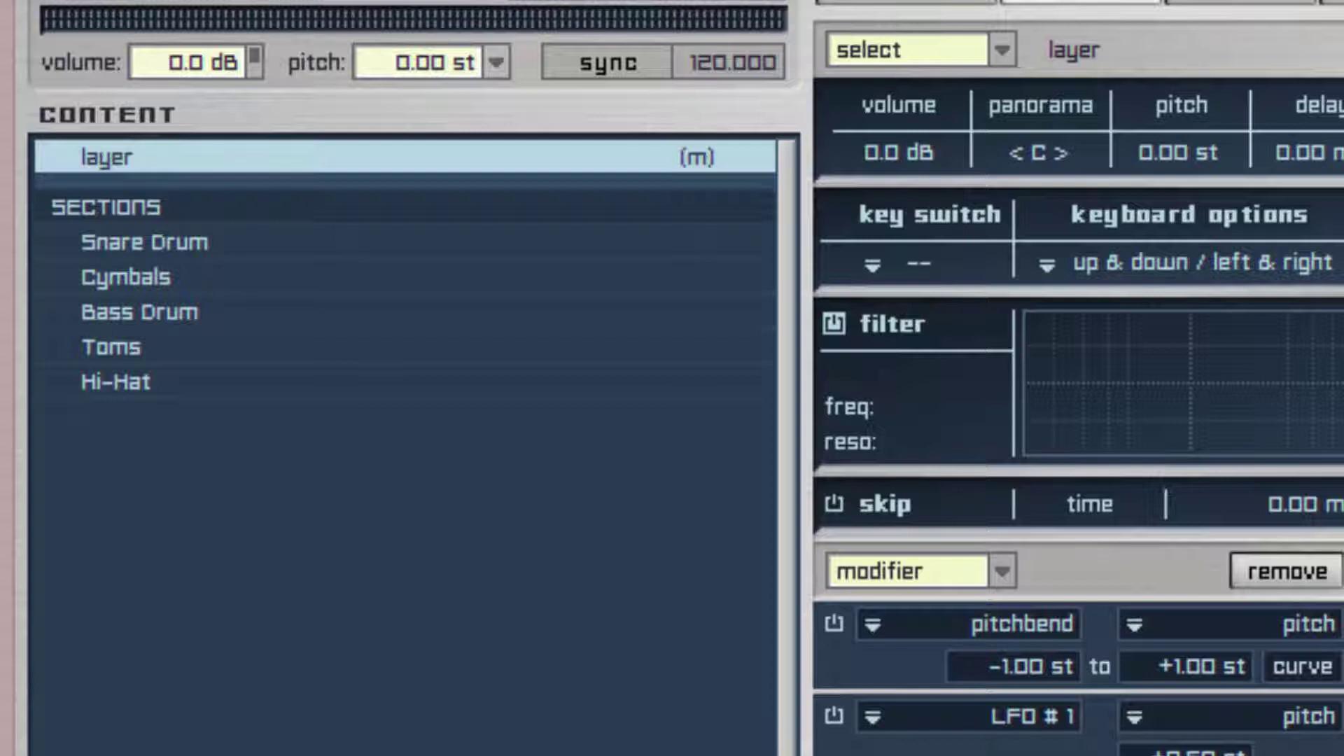
{"action": "left_click", "coordinate": [289, 241]}
{"action": "left_click", "coordinate": [287, 273]}
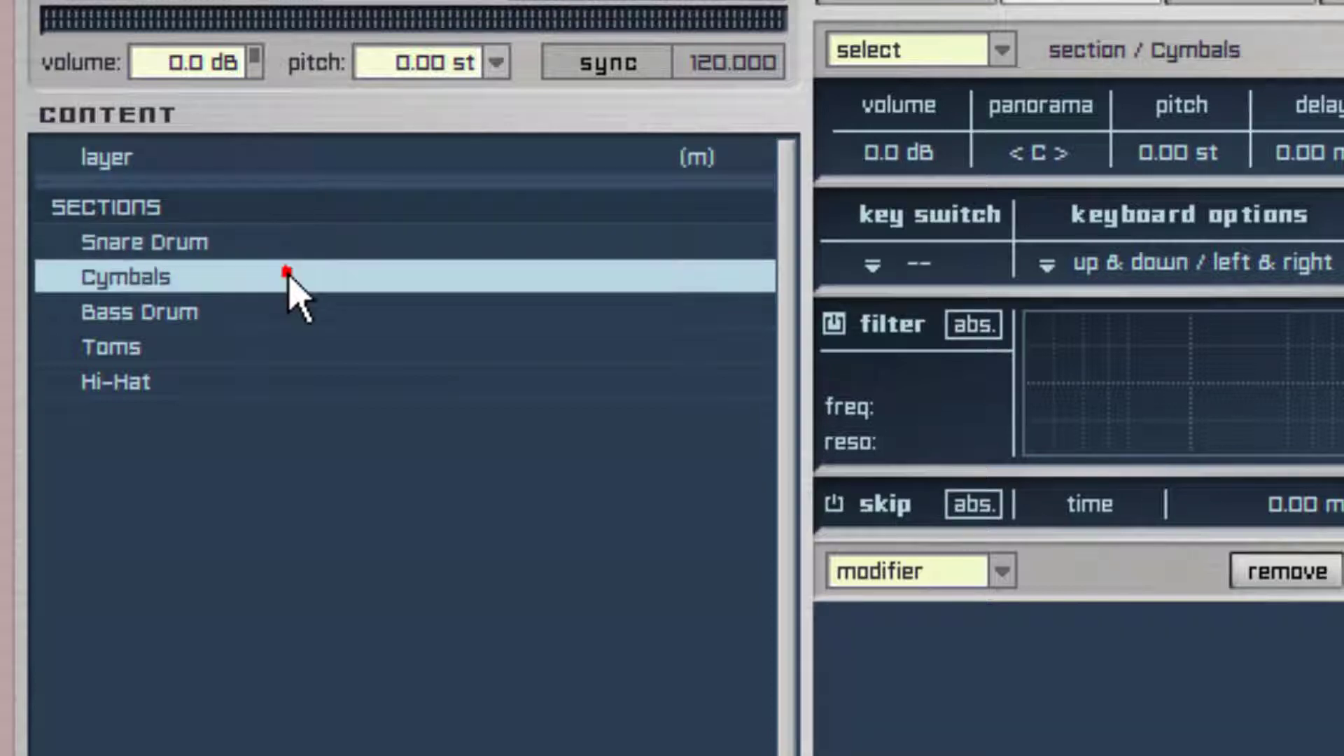
{"action": "left_click", "coordinate": [282, 316]}
{"action": "left_click", "coordinate": [281, 343]}
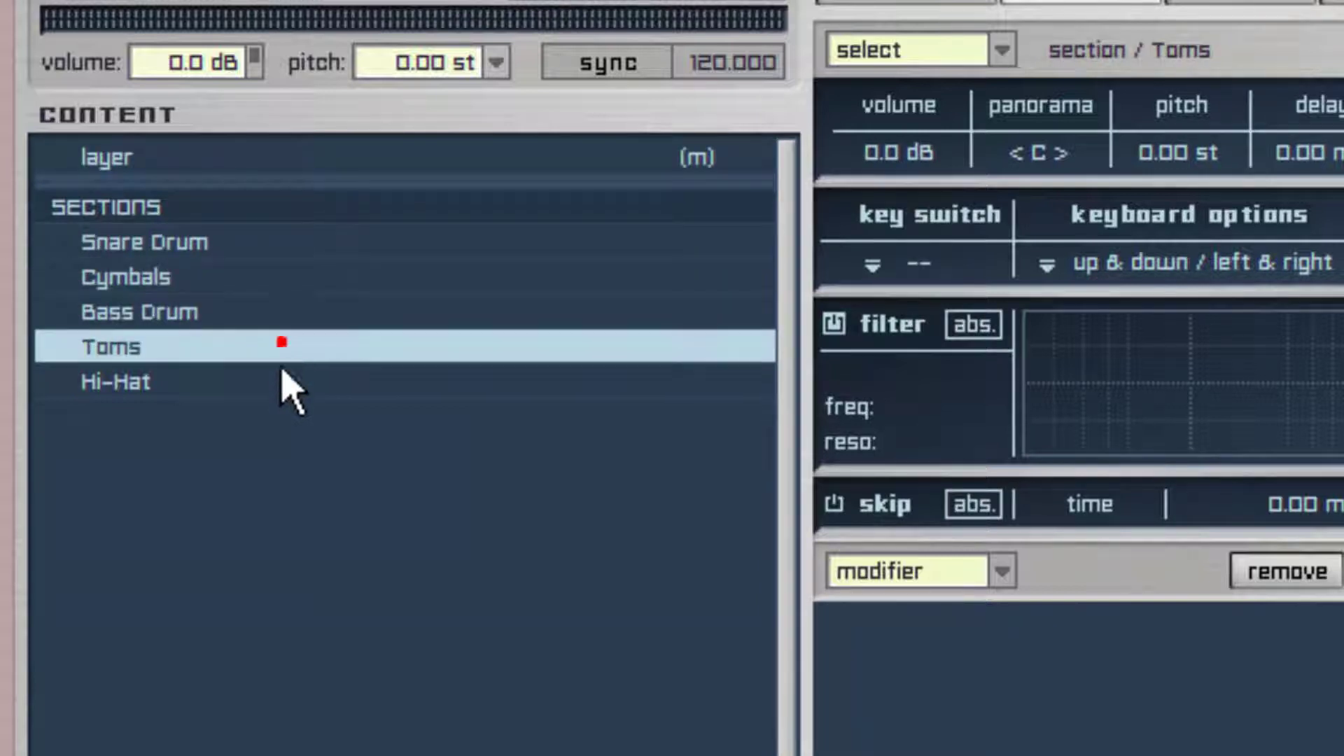
{"action": "left_click", "coordinate": [280, 372]}
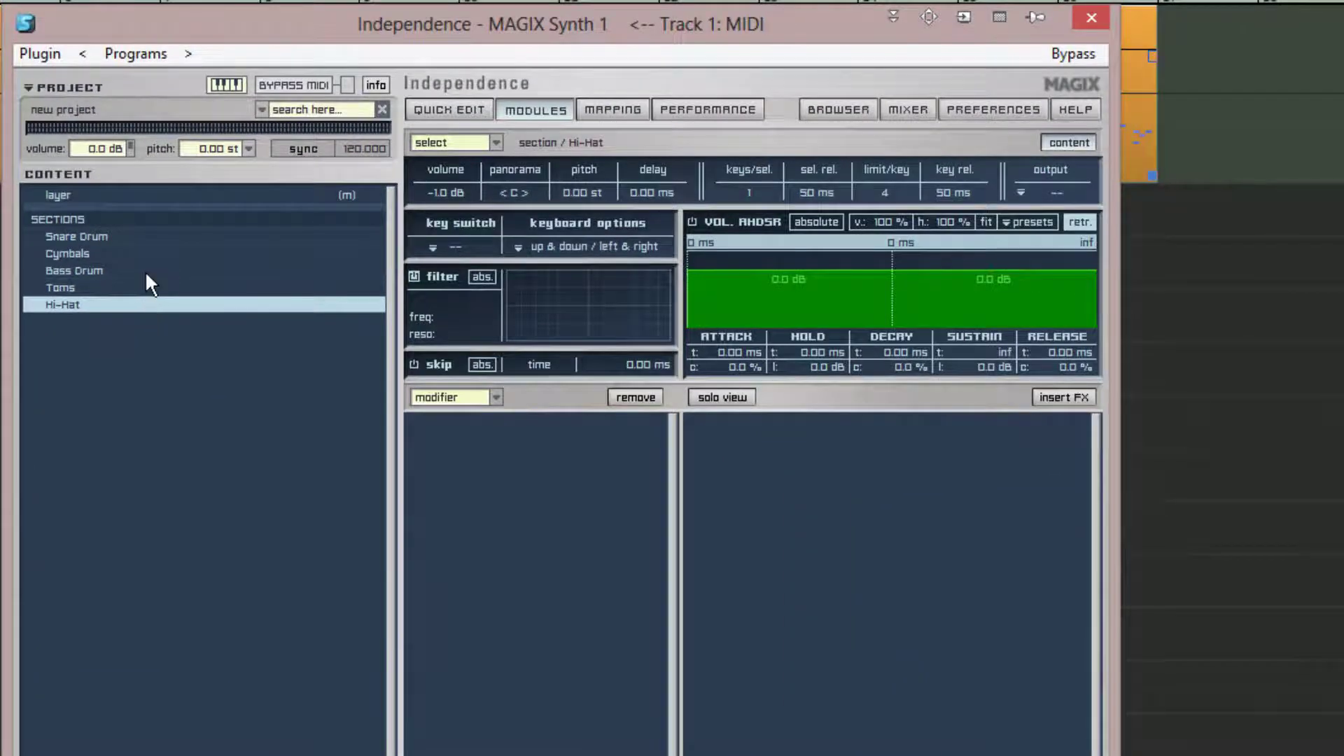
{"action": "left_click", "coordinate": [145, 271]}
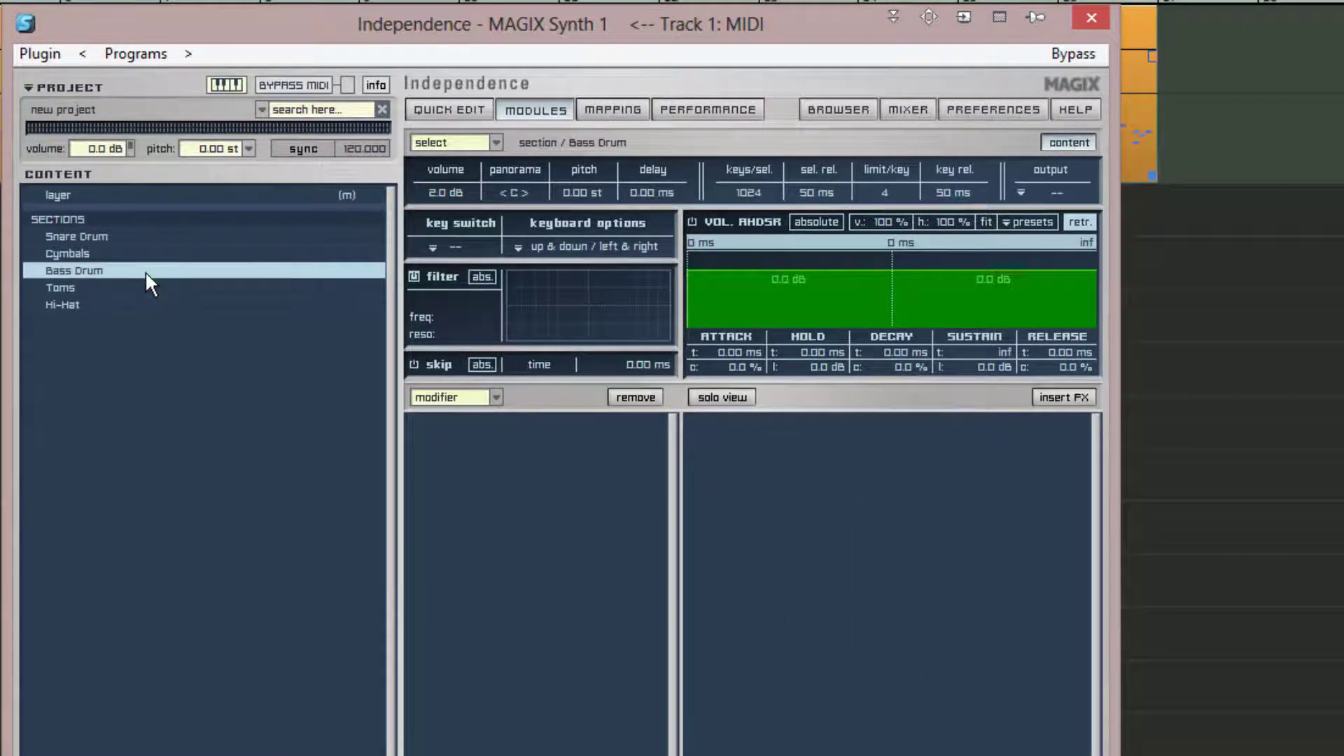
{"action": "left_click", "coordinate": [1032, 197]}
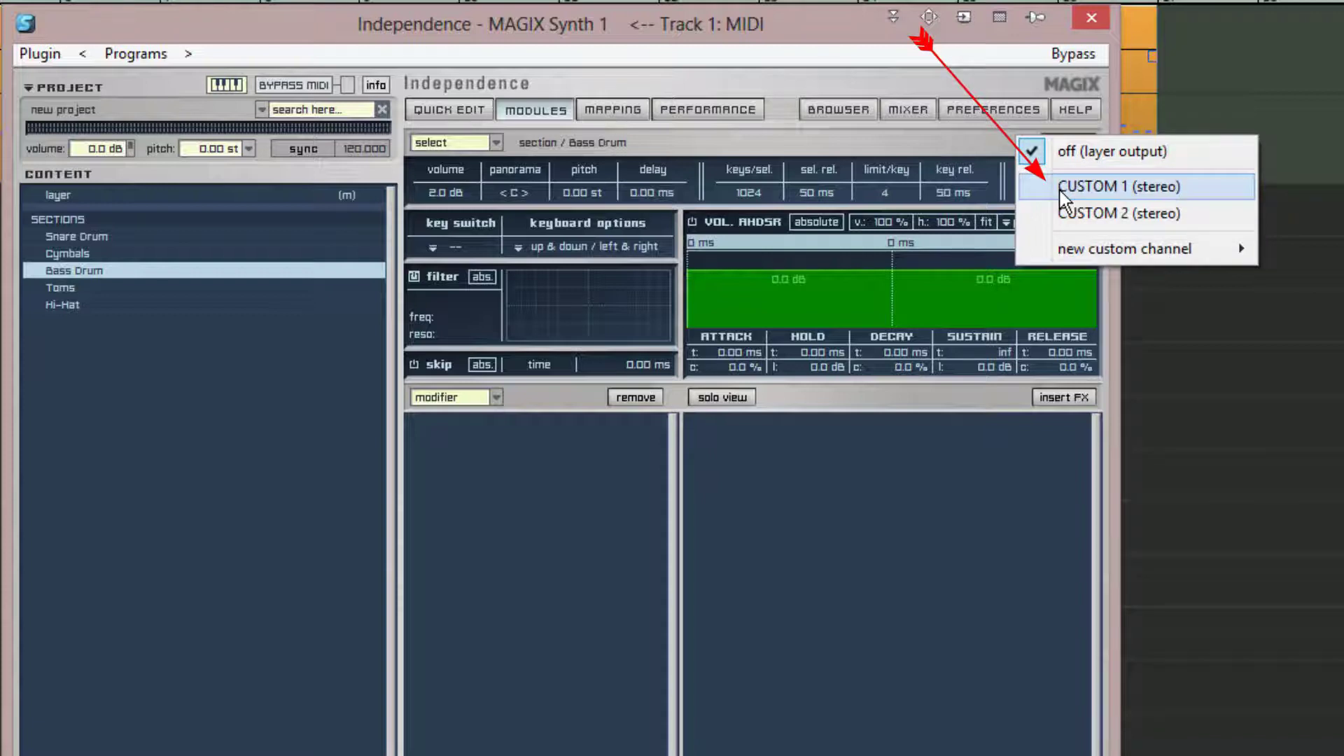
- Set Bass Drum's output to CUSTOM 1 and Snare Drum's to CUSTOM 2, then select Hi-Hat
{"action": "left_click", "coordinate": [1063, 198]}
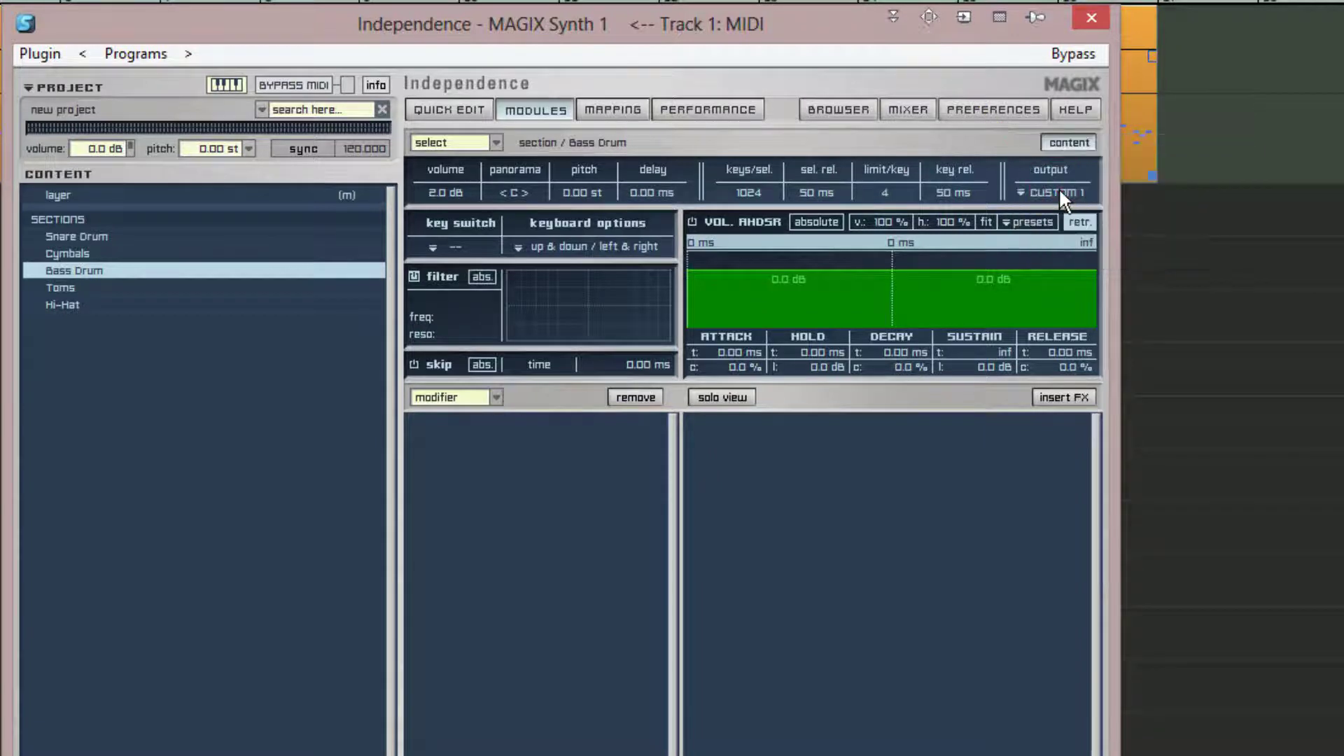
{"action": "left_click", "coordinate": [172, 238]}
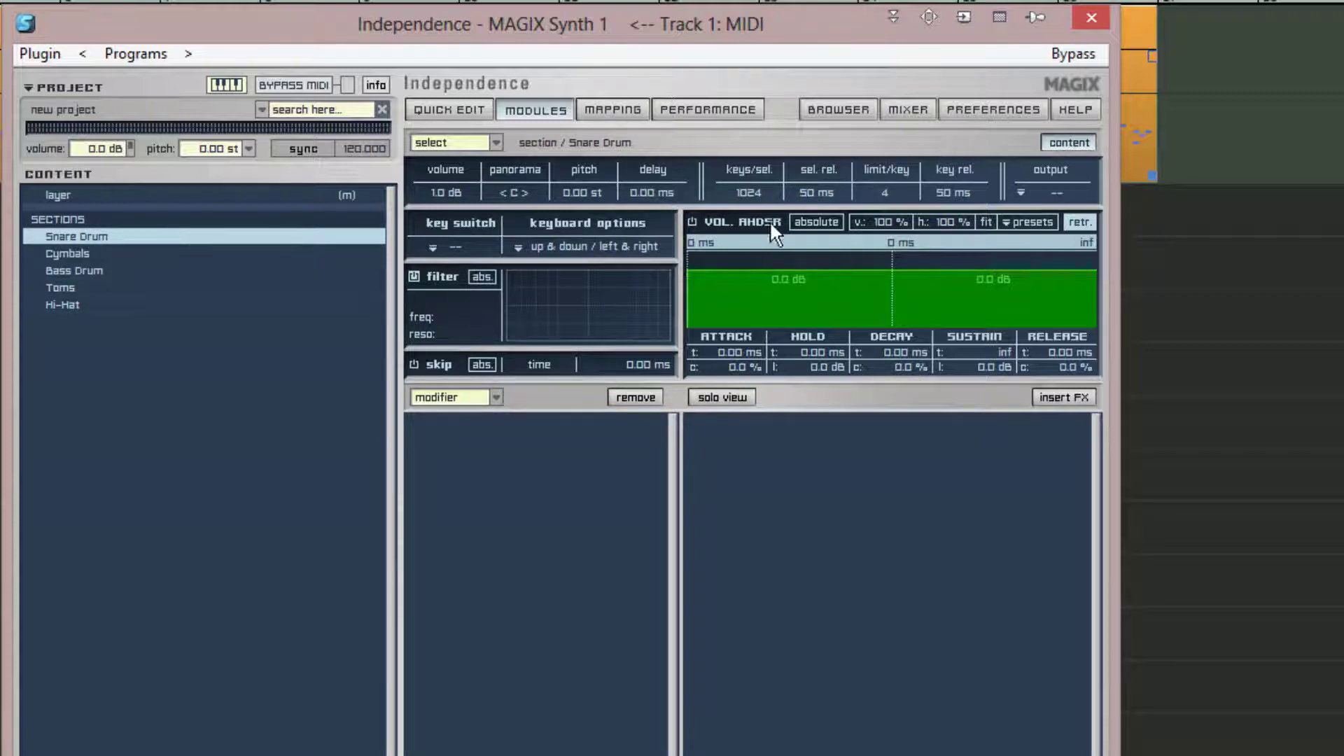
{"action": "left_click", "coordinate": [1022, 190]}
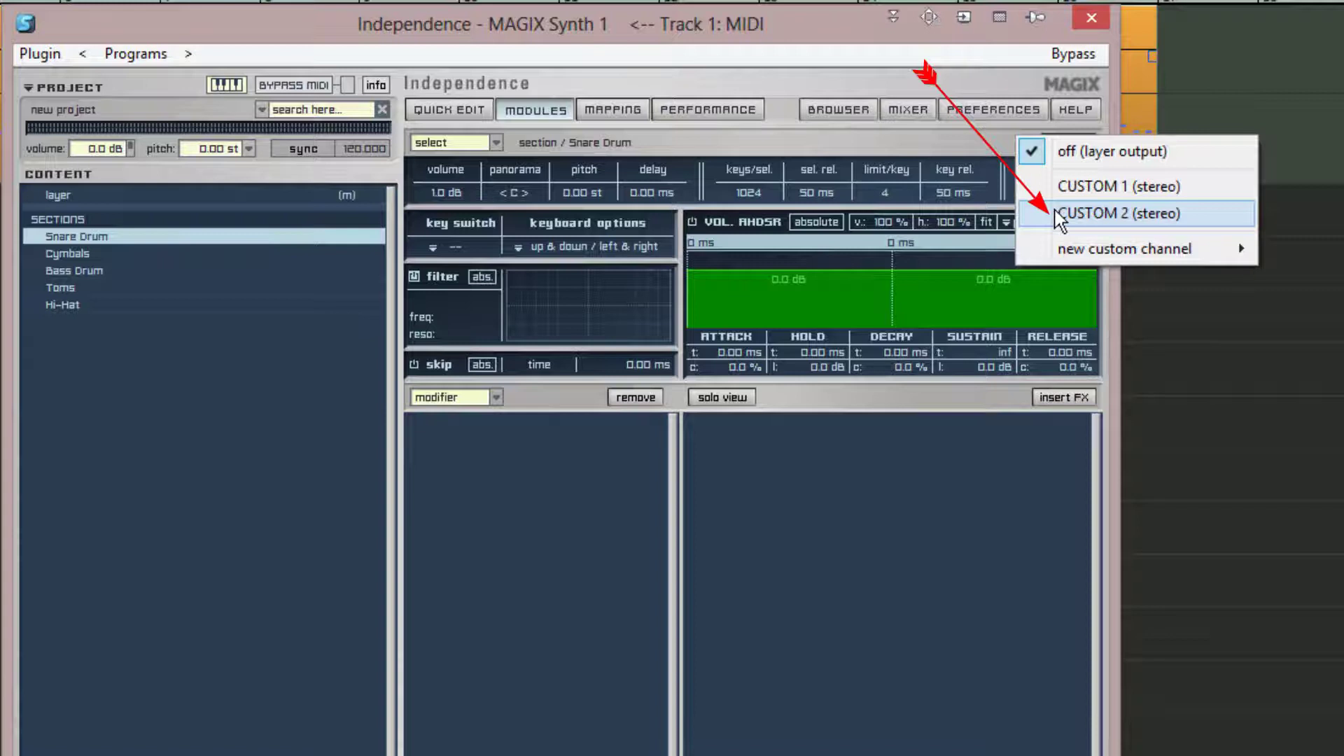
{"action": "left_click", "coordinate": [1059, 214]}
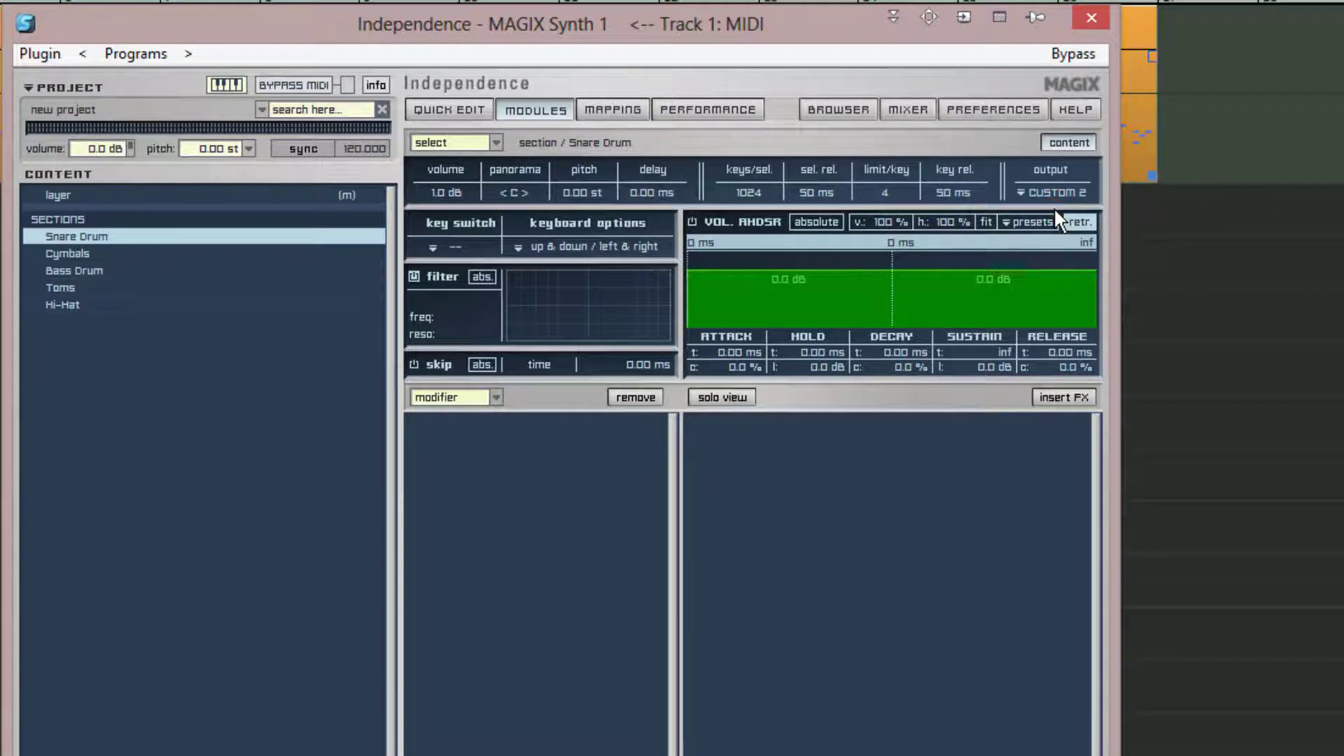
{"action": "left_click", "coordinate": [1058, 217]}
{"action": "left_click", "coordinate": [144, 305]}
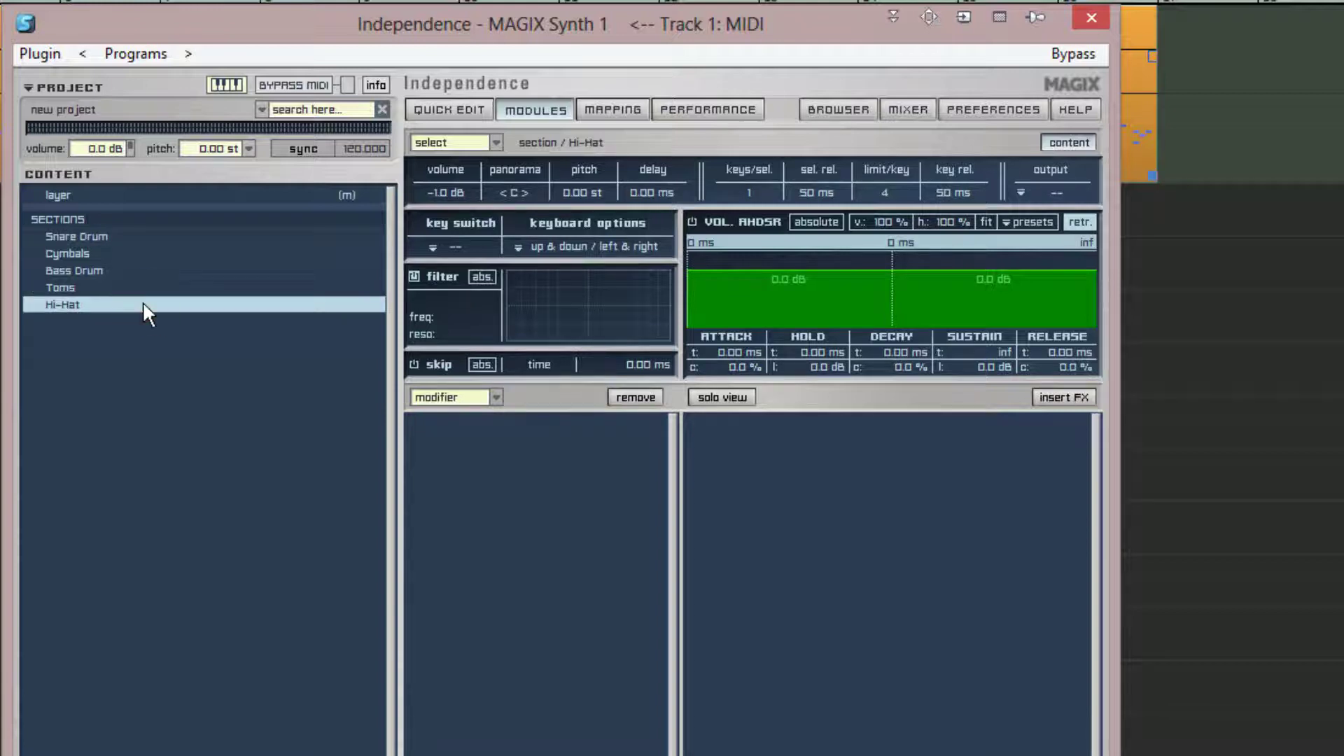
- Create new stereo outputs Custom 3 for Hi-Hat and Custom 4 for Toms
{"action": "left_click", "coordinate": [1023, 191]}
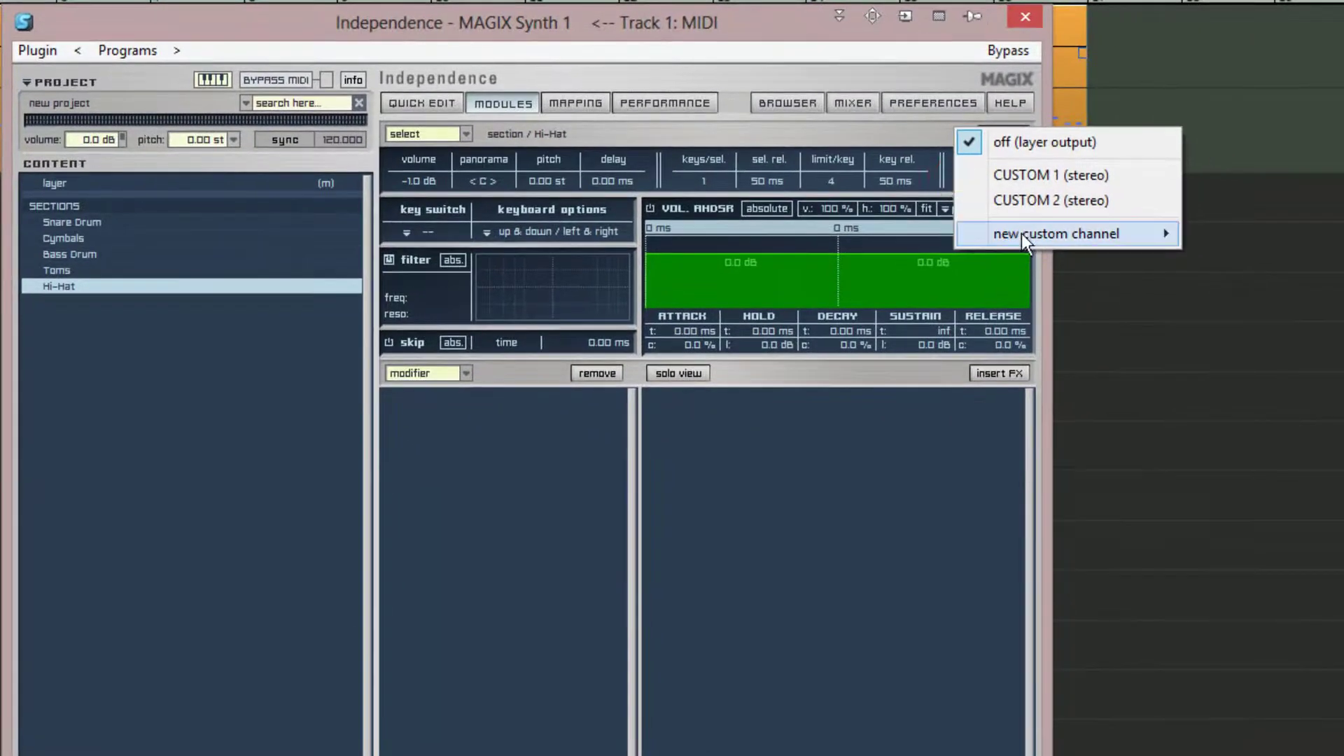
{"action": "mouse_move", "coordinate": [1022, 233]}
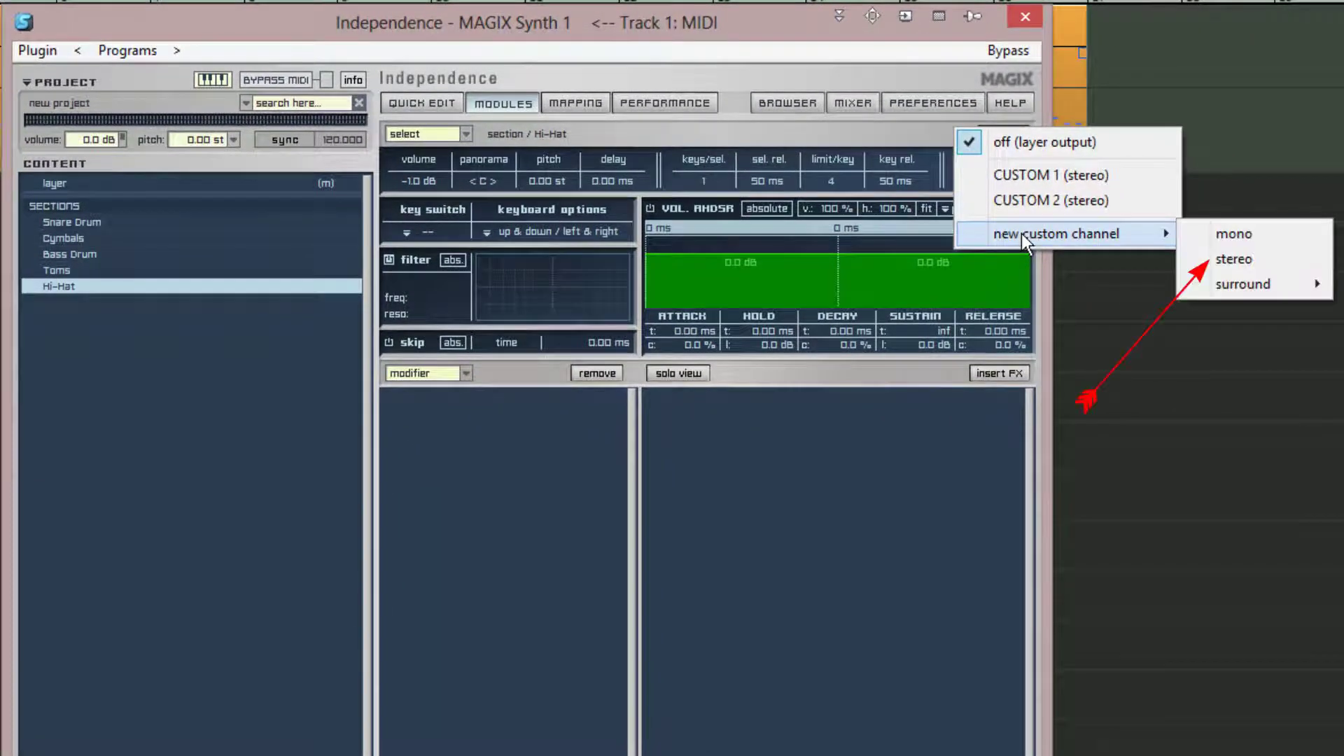
{"action": "left_click", "coordinate": [1212, 255]}
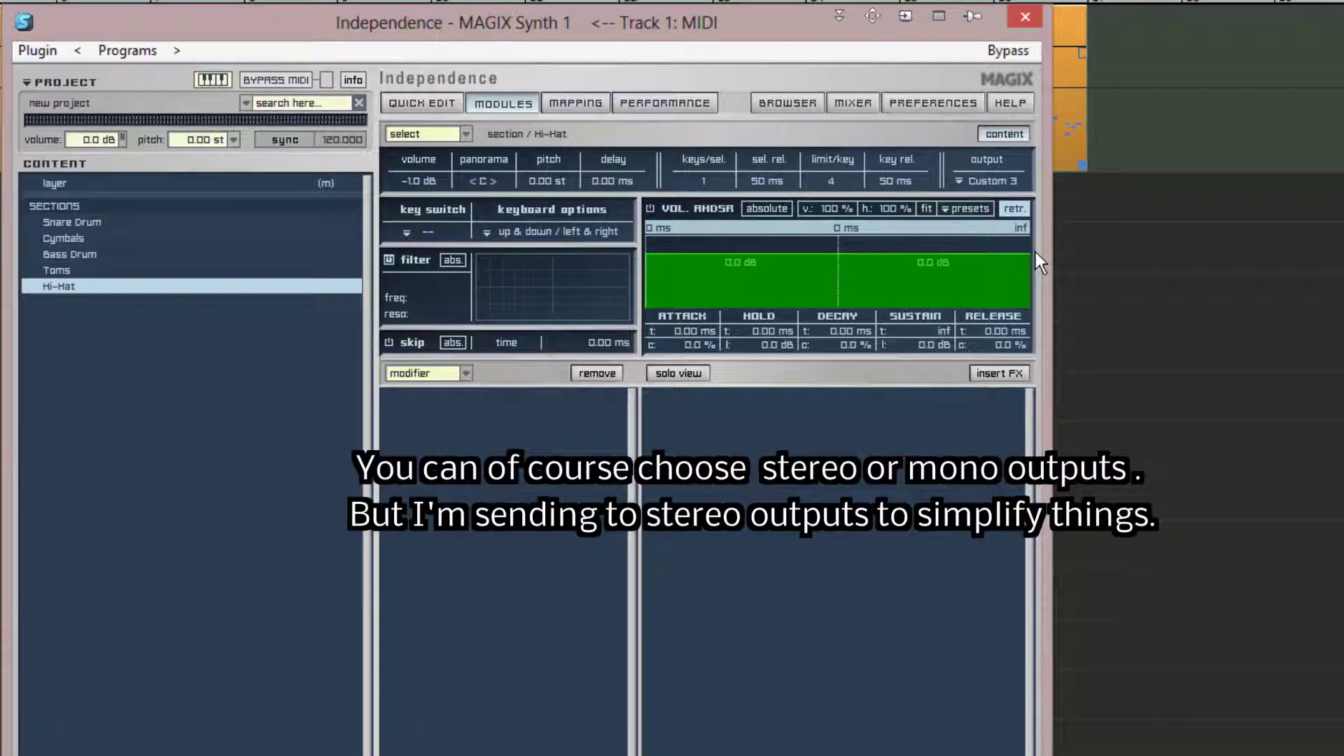
{"action": "left_click", "coordinate": [212, 271]}
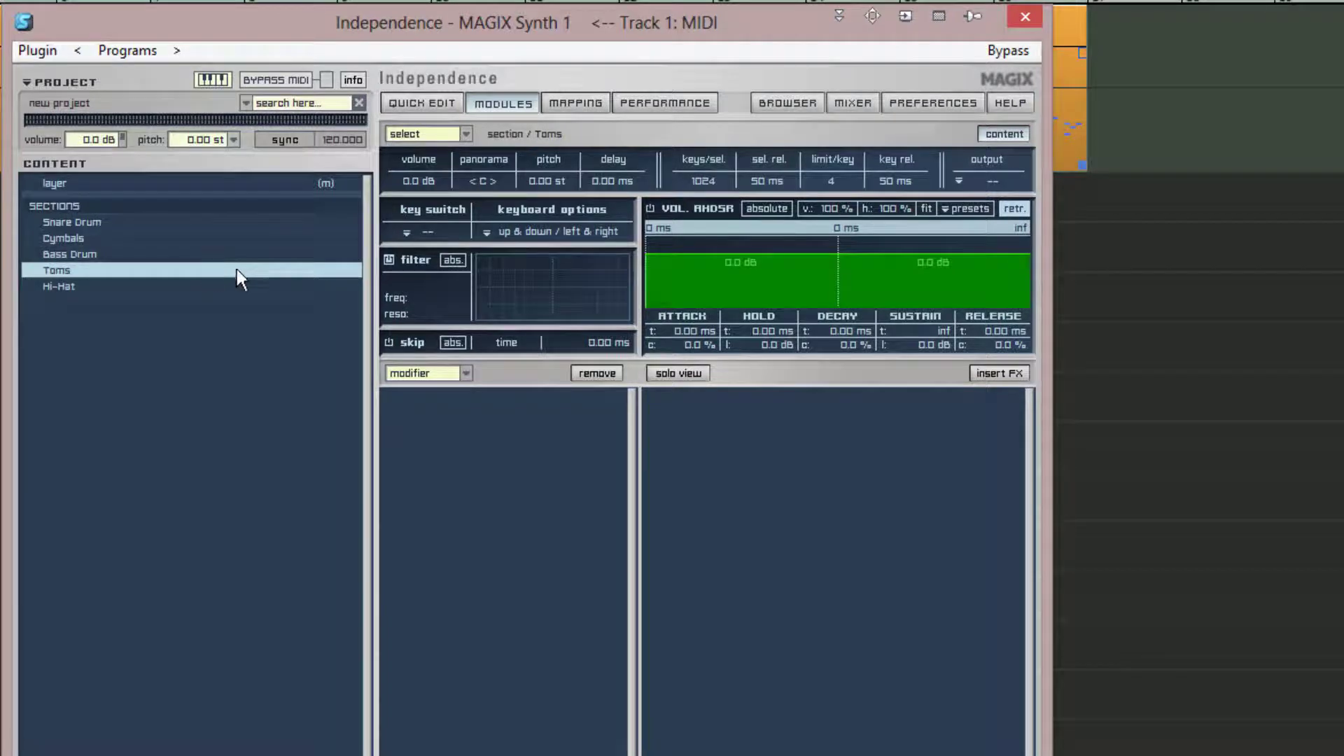
{"action": "left_click", "coordinate": [957, 179]}
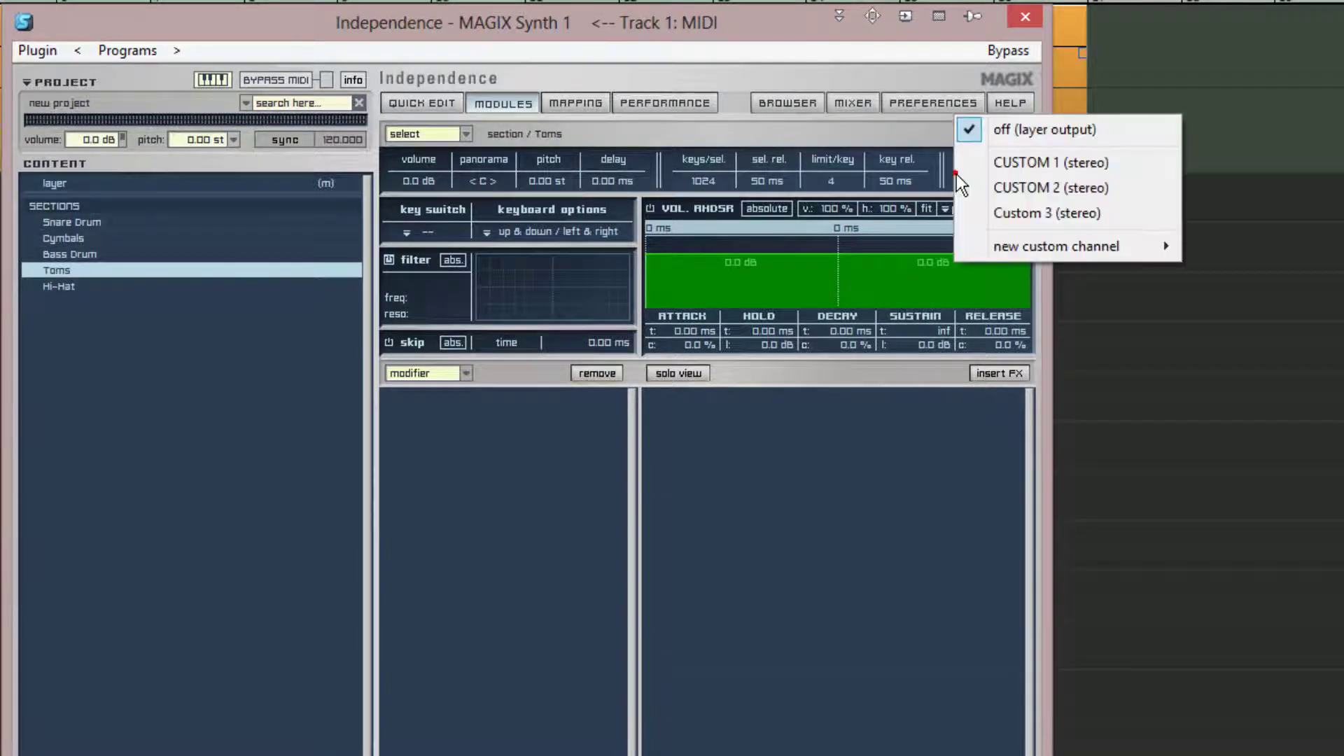
{"action": "mouse_move", "coordinate": [1012, 249]}
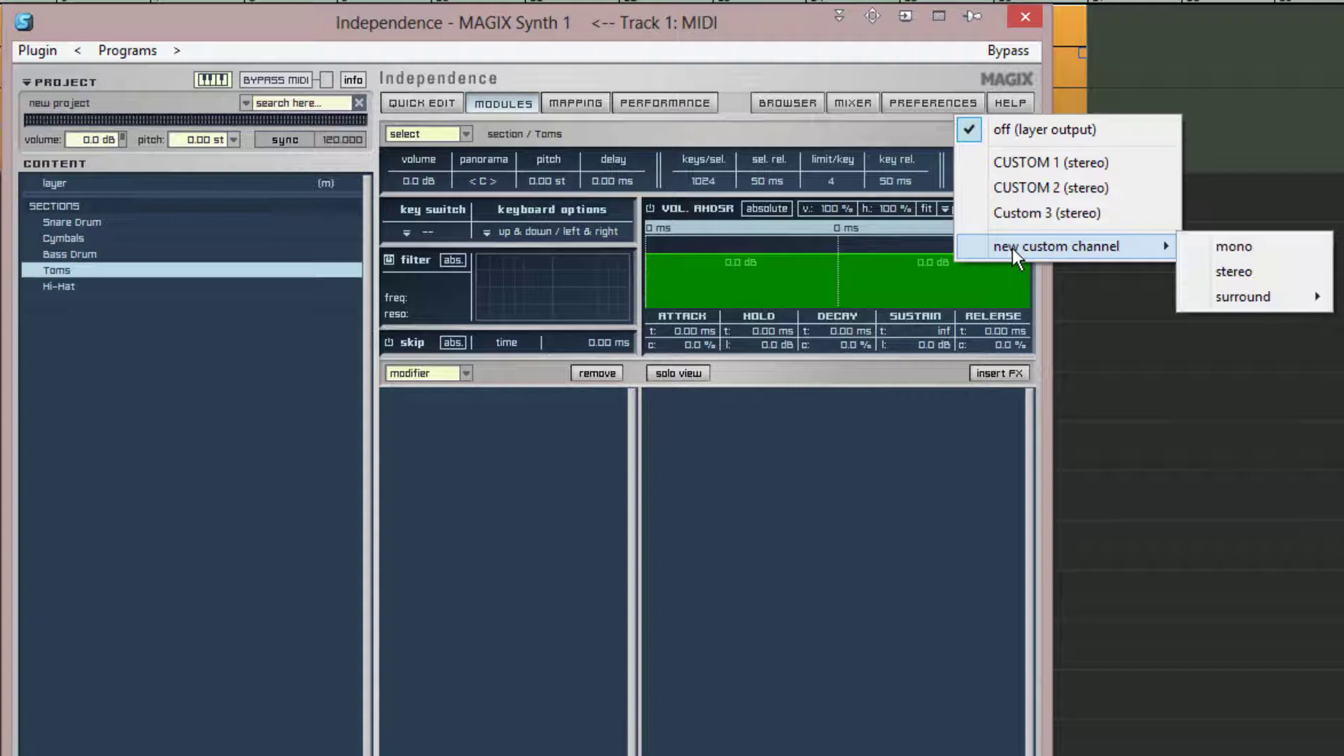
{"action": "left_click", "coordinate": [1241, 273]}
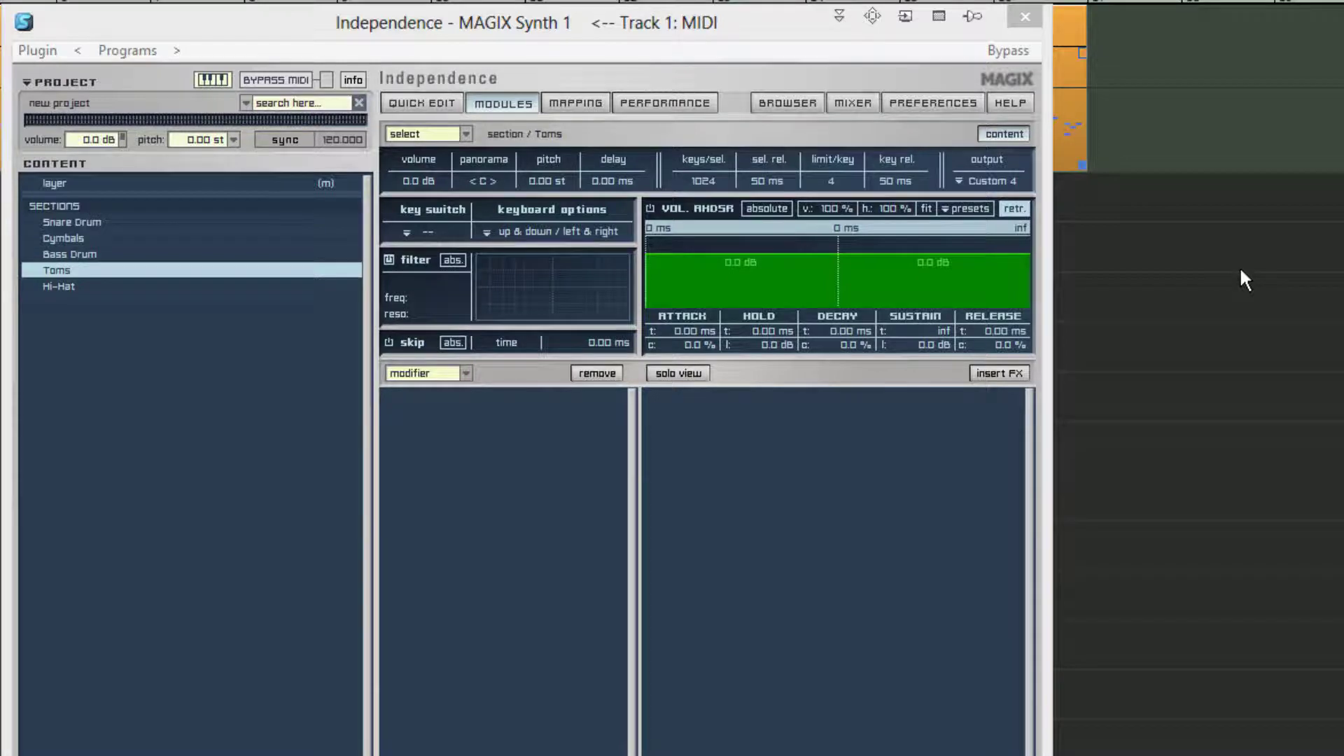
- Create a new stereo output, Custom 5, for the Cymbals section
{"action": "left_click", "coordinate": [173, 238]}
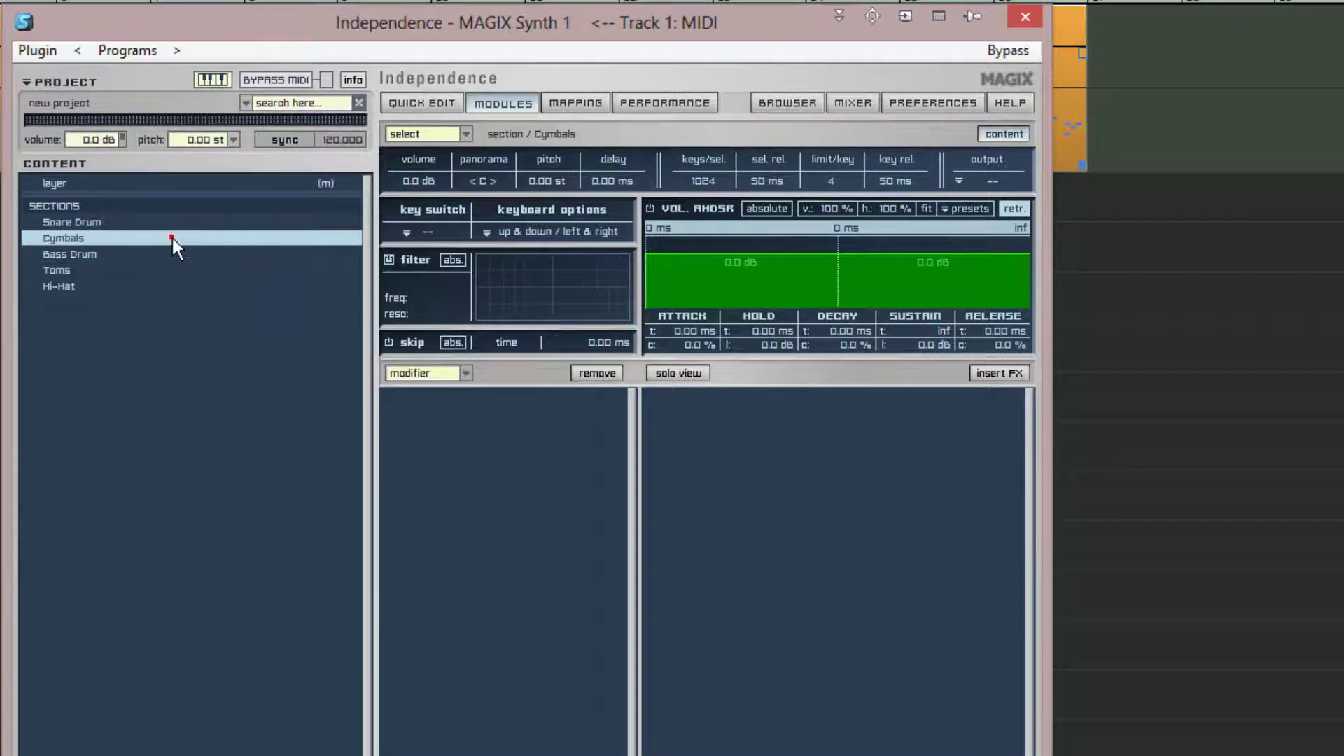
{"action": "left_click", "coordinate": [959, 180]}
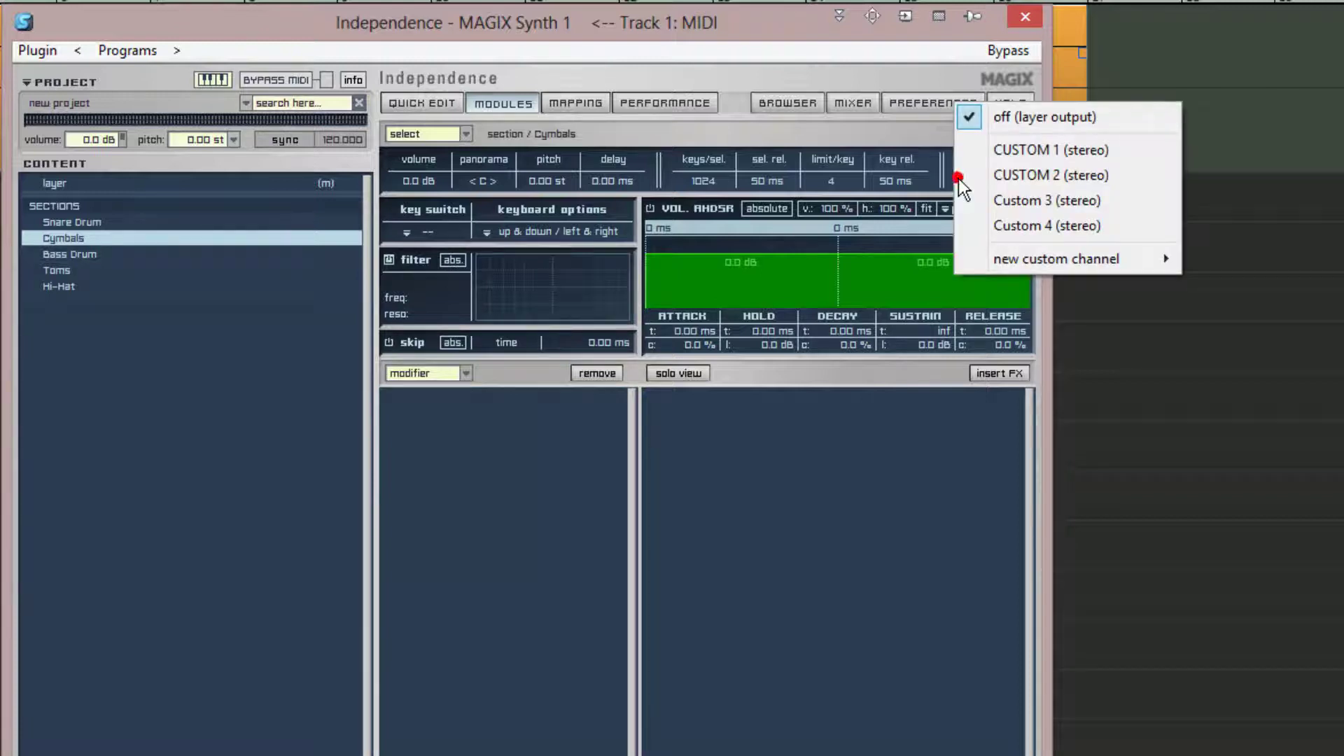
{"action": "mouse_move", "coordinate": [997, 260]}
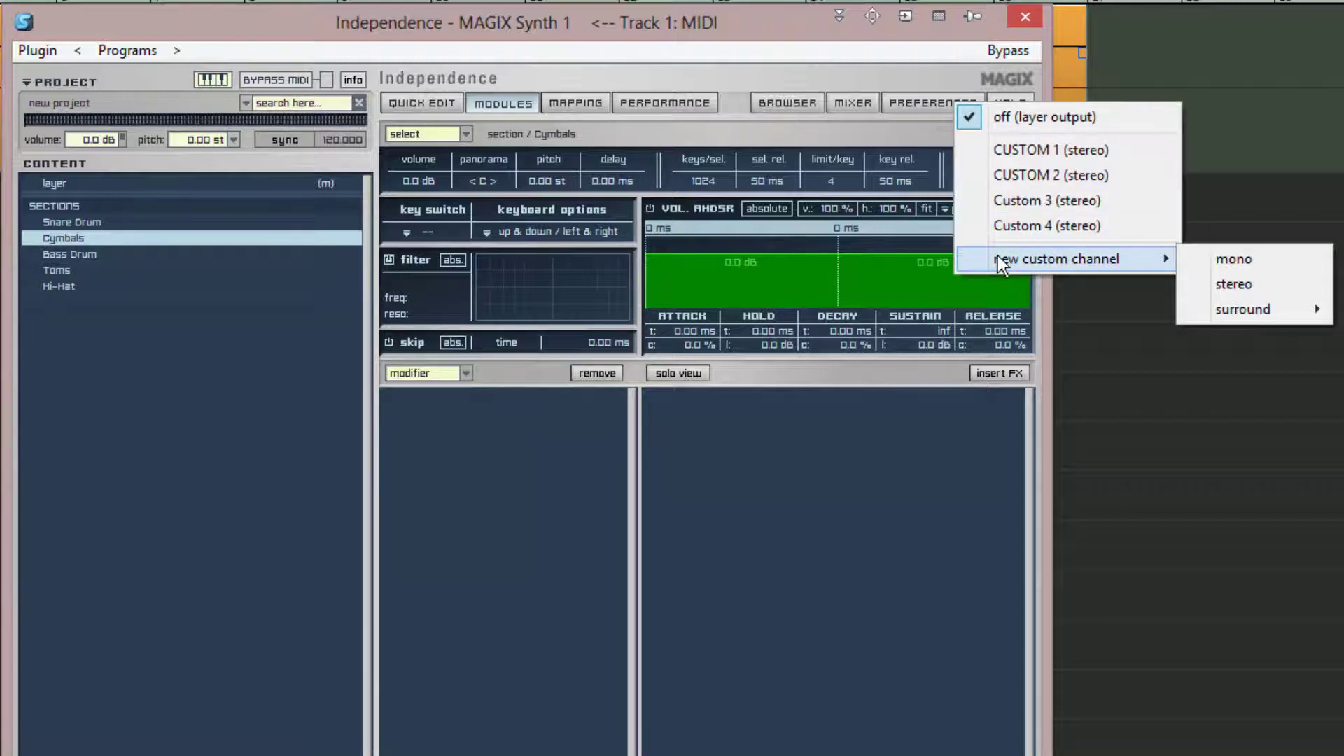
{"action": "left_click", "coordinate": [1237, 287]}
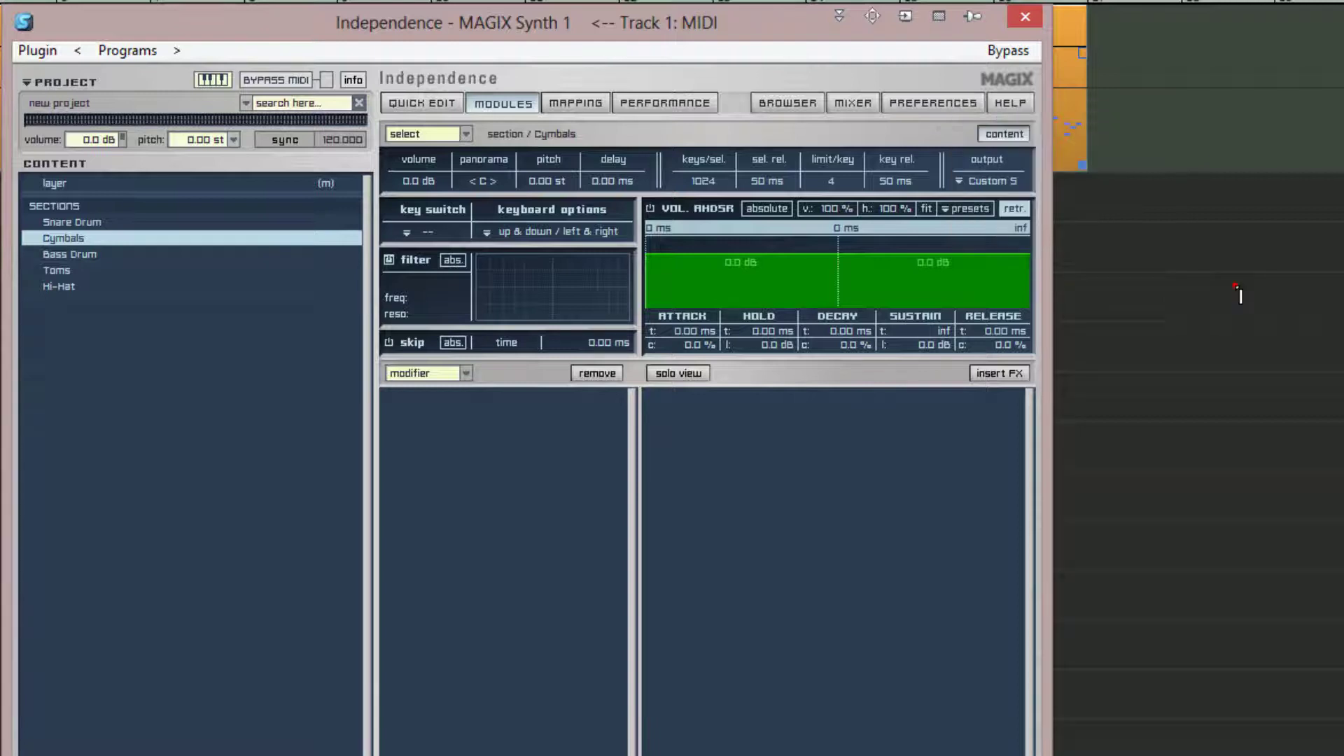
{"action": "left_click", "coordinate": [1237, 292]}
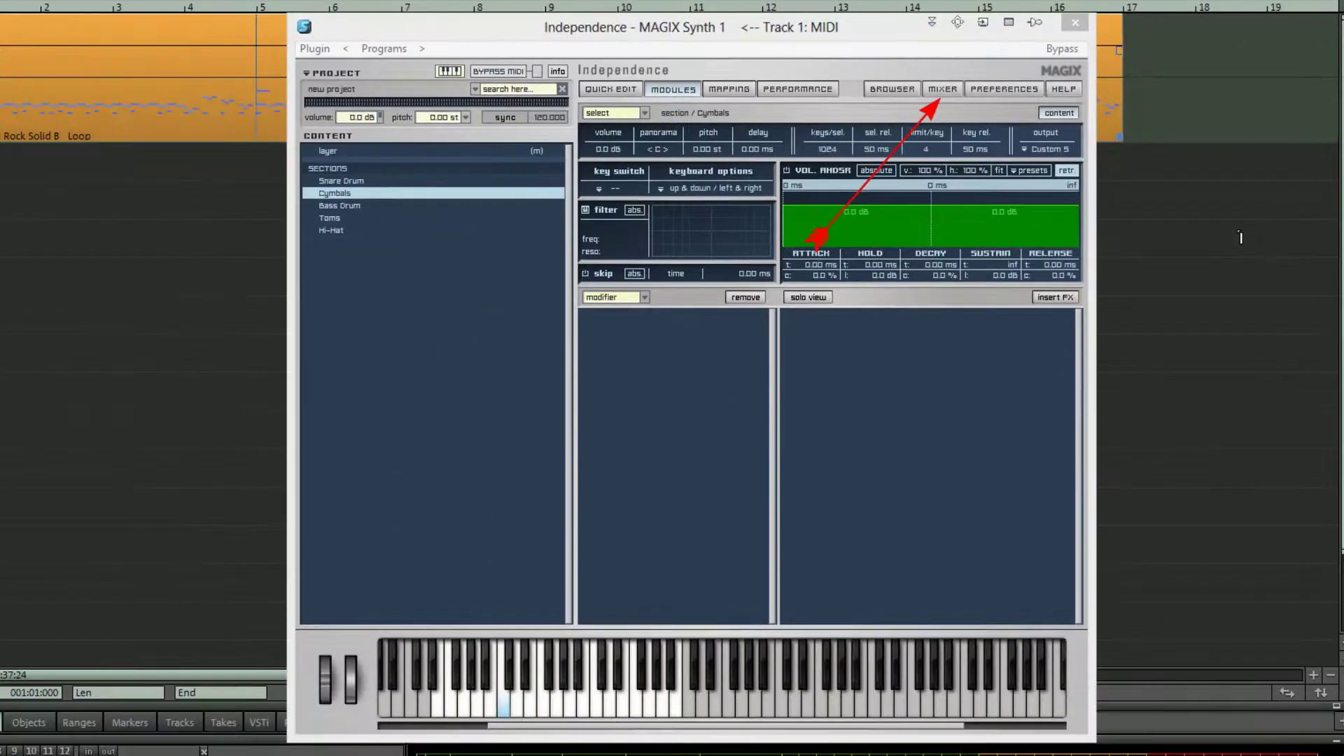
- On the MIXER page, label the custom channels KICK, SNARE, HATS, TOMS and CYMBALS
{"action": "left_click", "coordinate": [943, 90]}
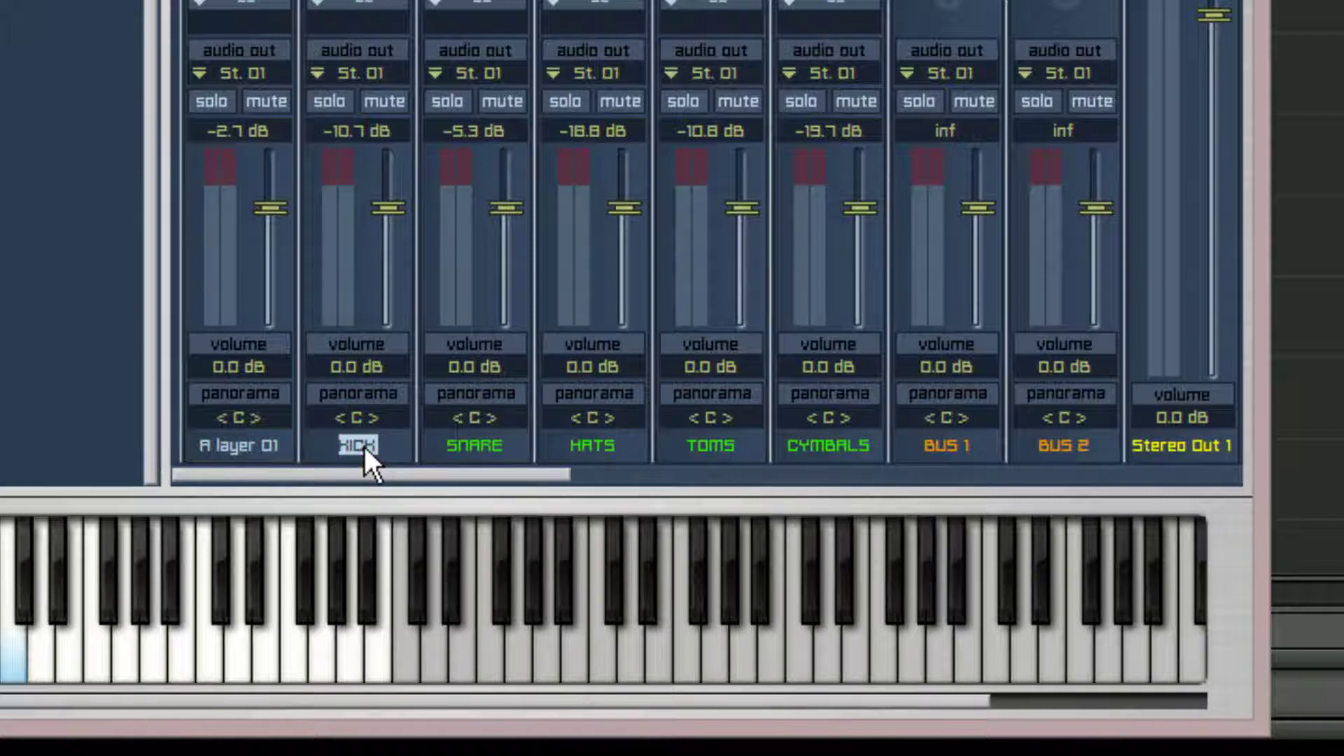
{"action": "type", "text": "C"}
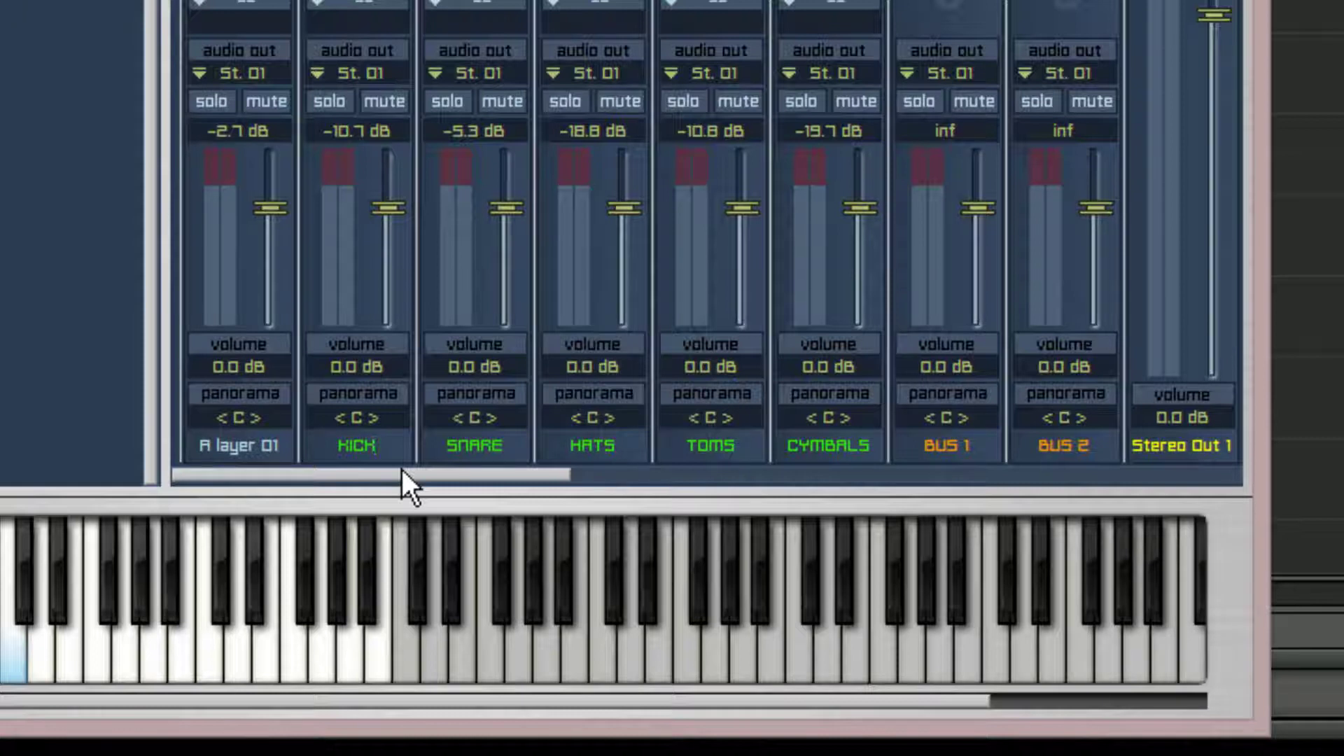
- Check the KICK channel's routing and send SNARE to Stereo Out 02
{"action": "left_click", "coordinate": [383, 77]}
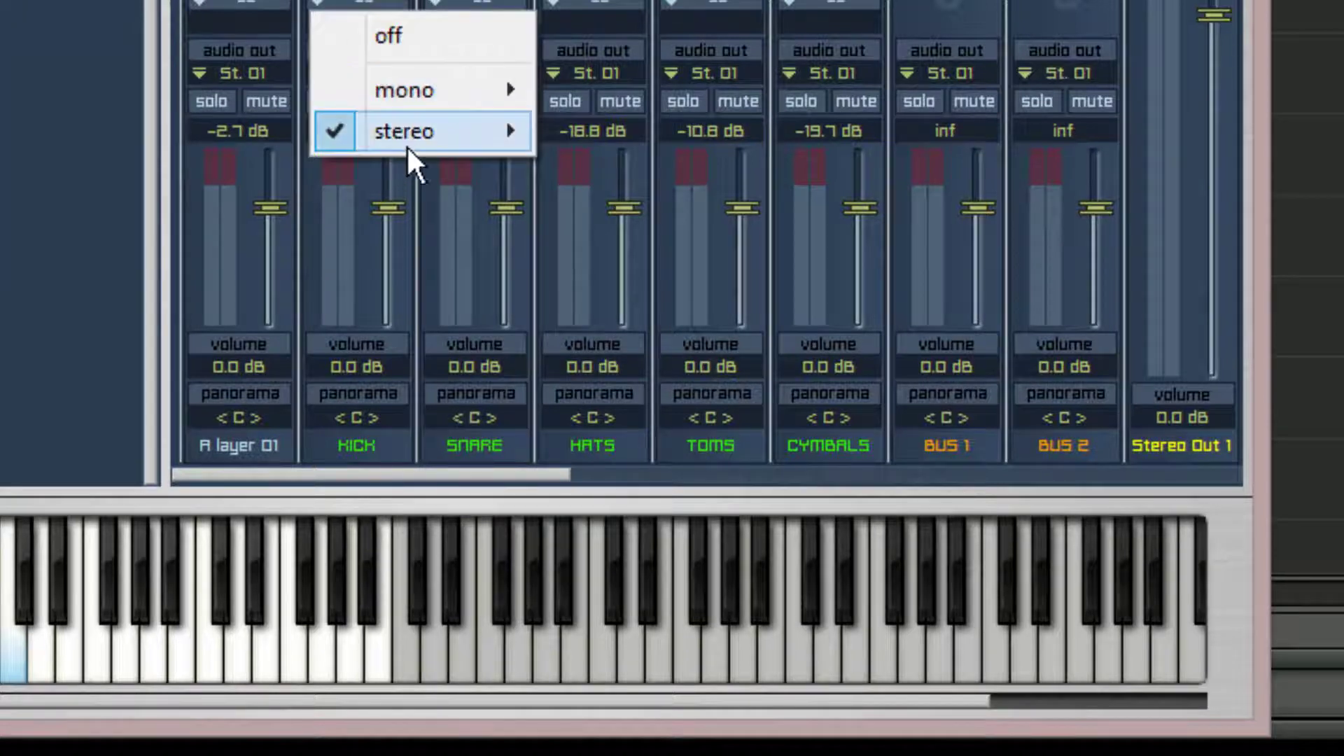
{"action": "mouse_move", "coordinate": [410, 145]}
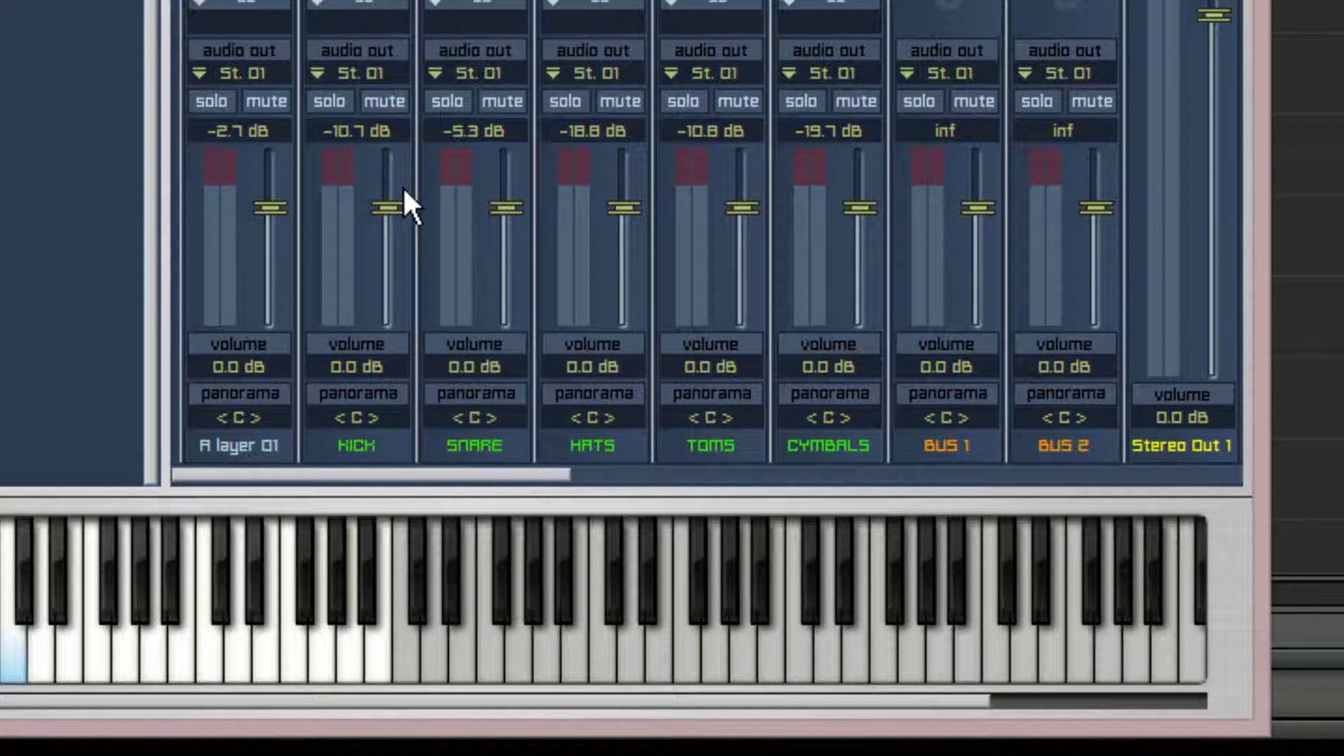
{"action": "left_click", "coordinate": [488, 73]}
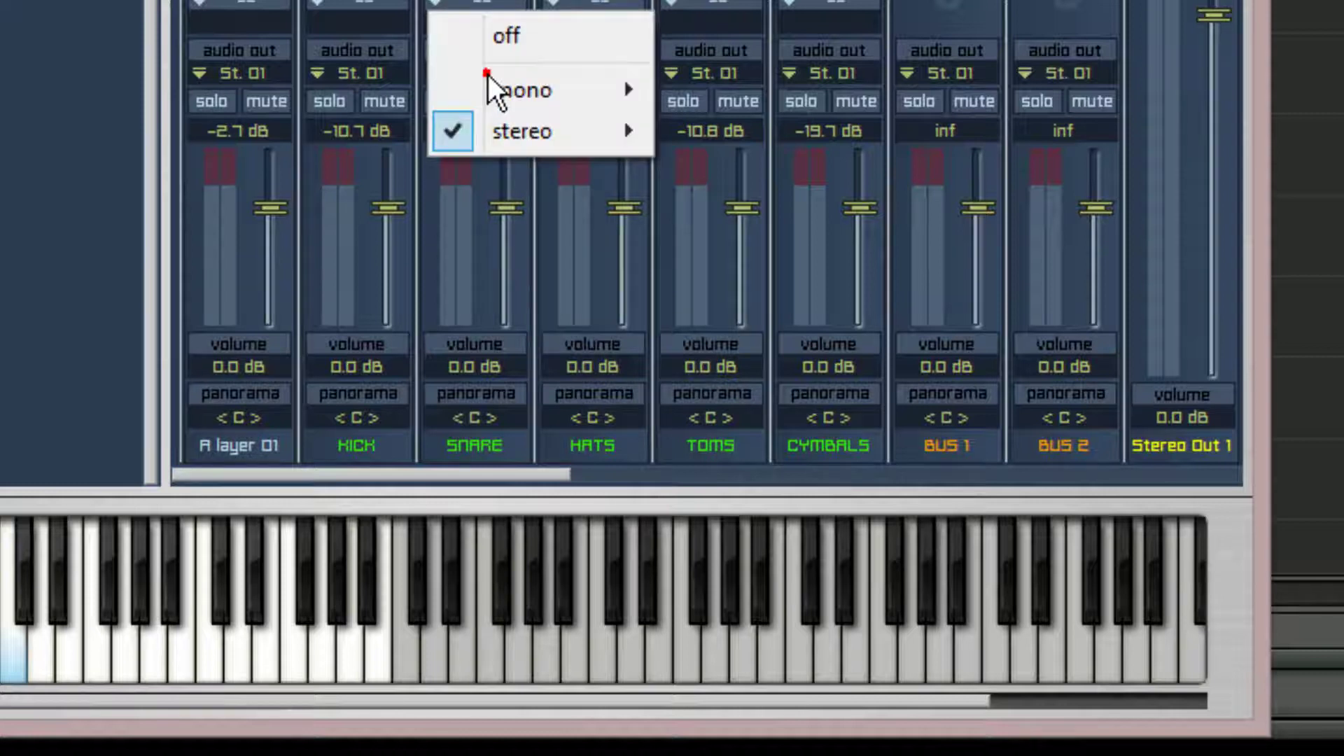
{"action": "mouse_move", "coordinate": [519, 136]}
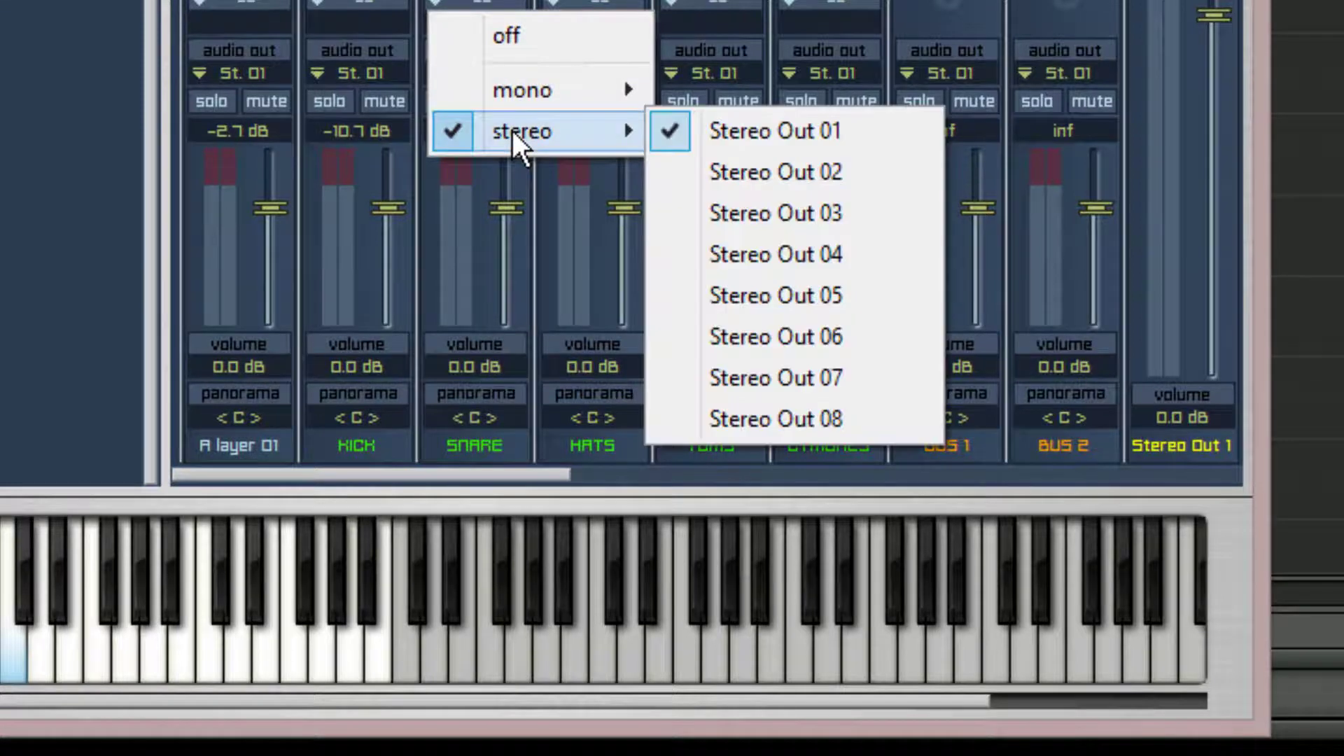
{"action": "left_click", "coordinate": [715, 163]}
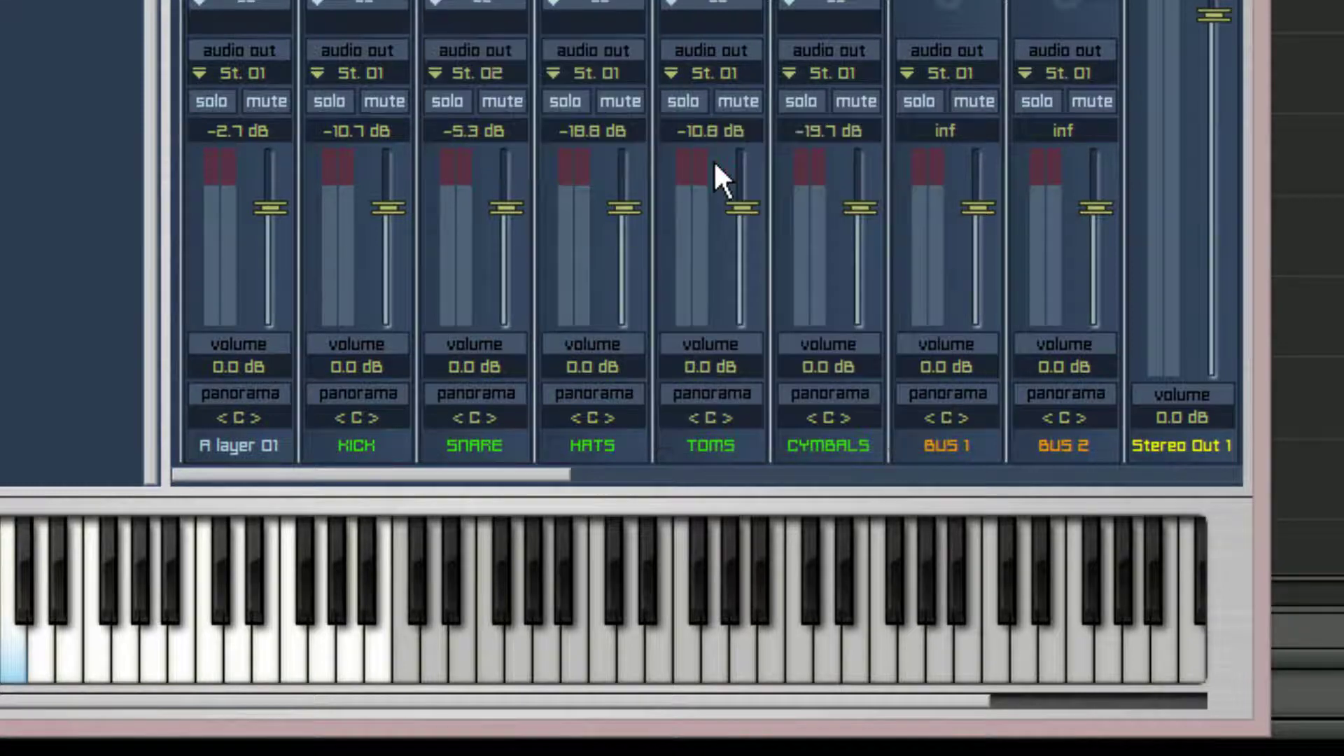
- Send HATS to Stereo Out 03 and TOMS to Stereo Out 04
{"action": "left_click", "coordinate": [609, 73]}
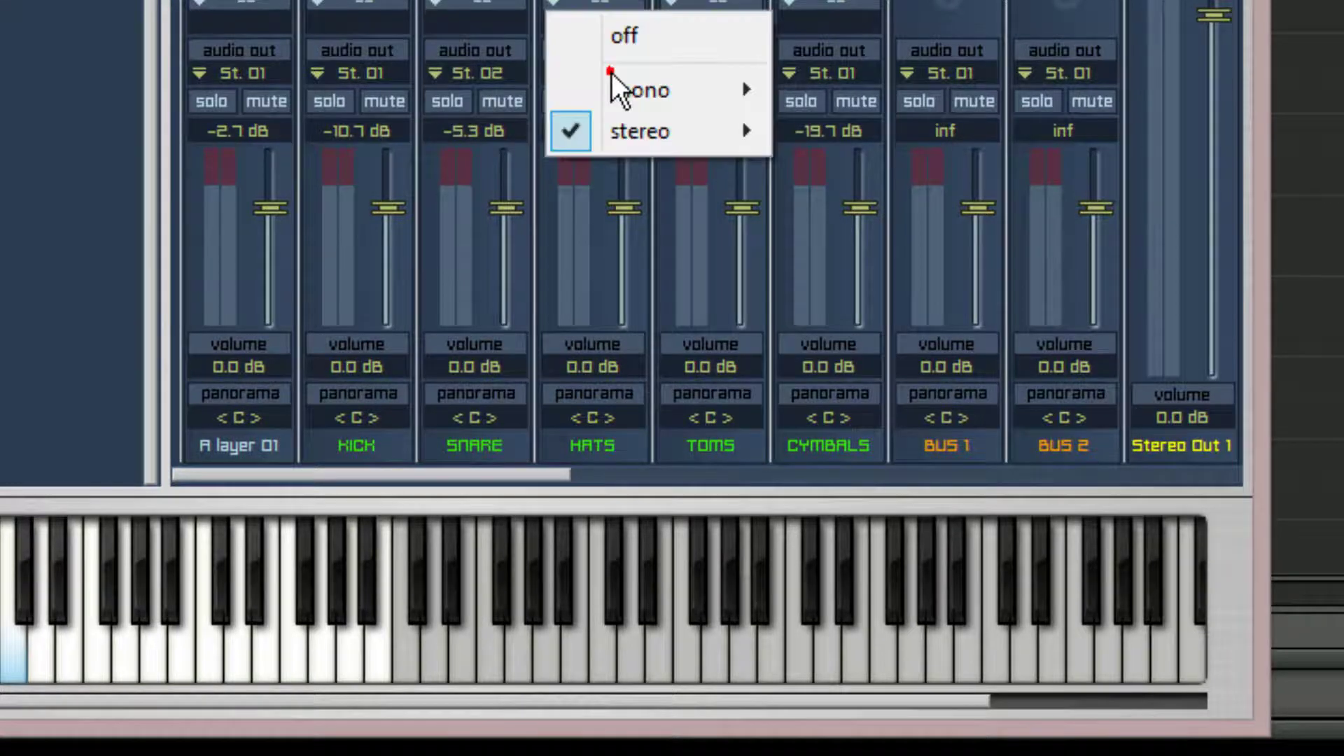
{"action": "mouse_move", "coordinate": [645, 145]}
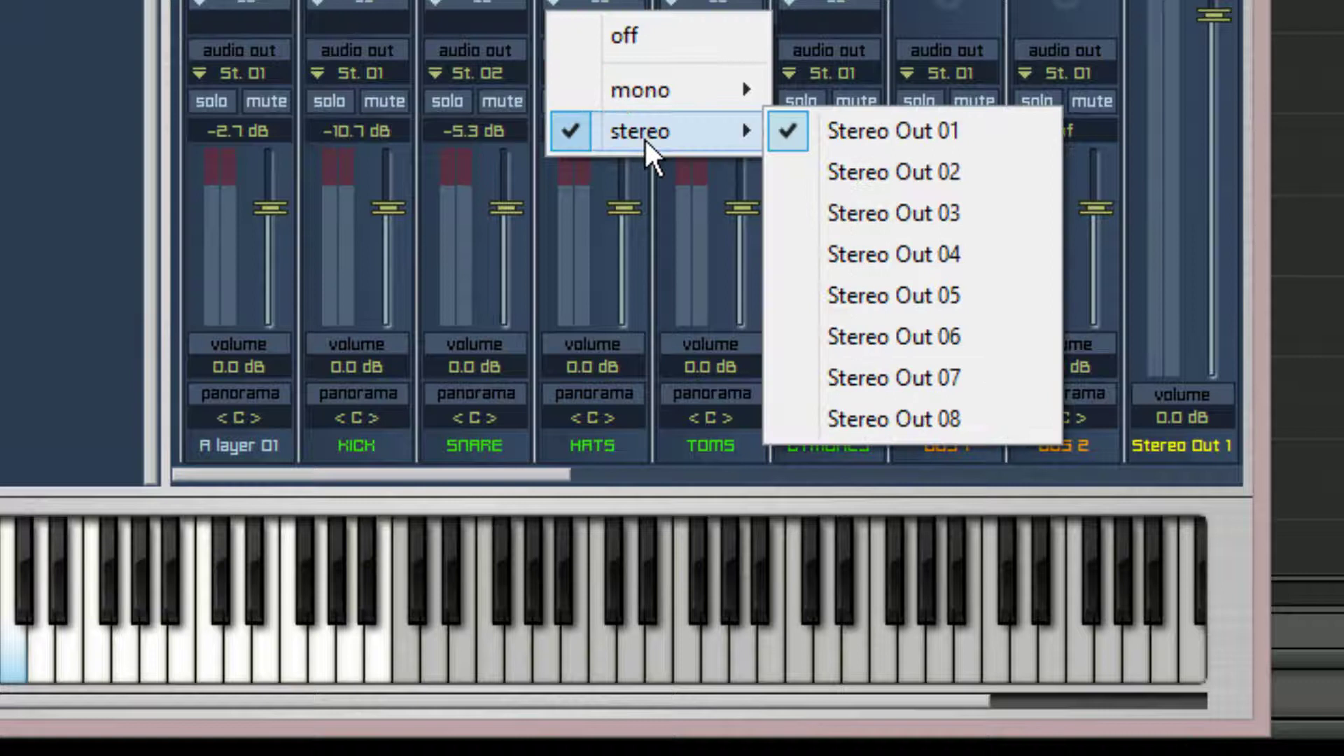
{"action": "left_click", "coordinate": [838, 207]}
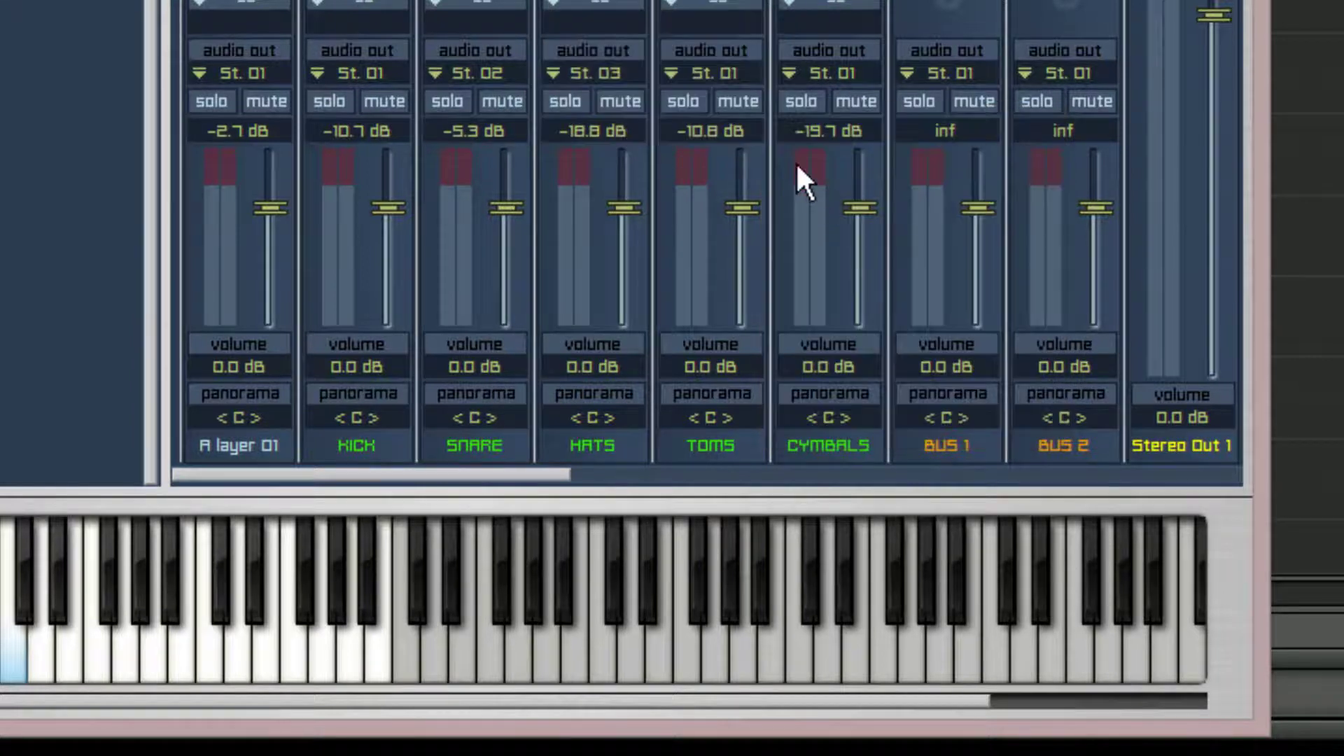
{"action": "left_click", "coordinate": [725, 71]}
{"action": "mouse_move", "coordinate": [749, 126]}
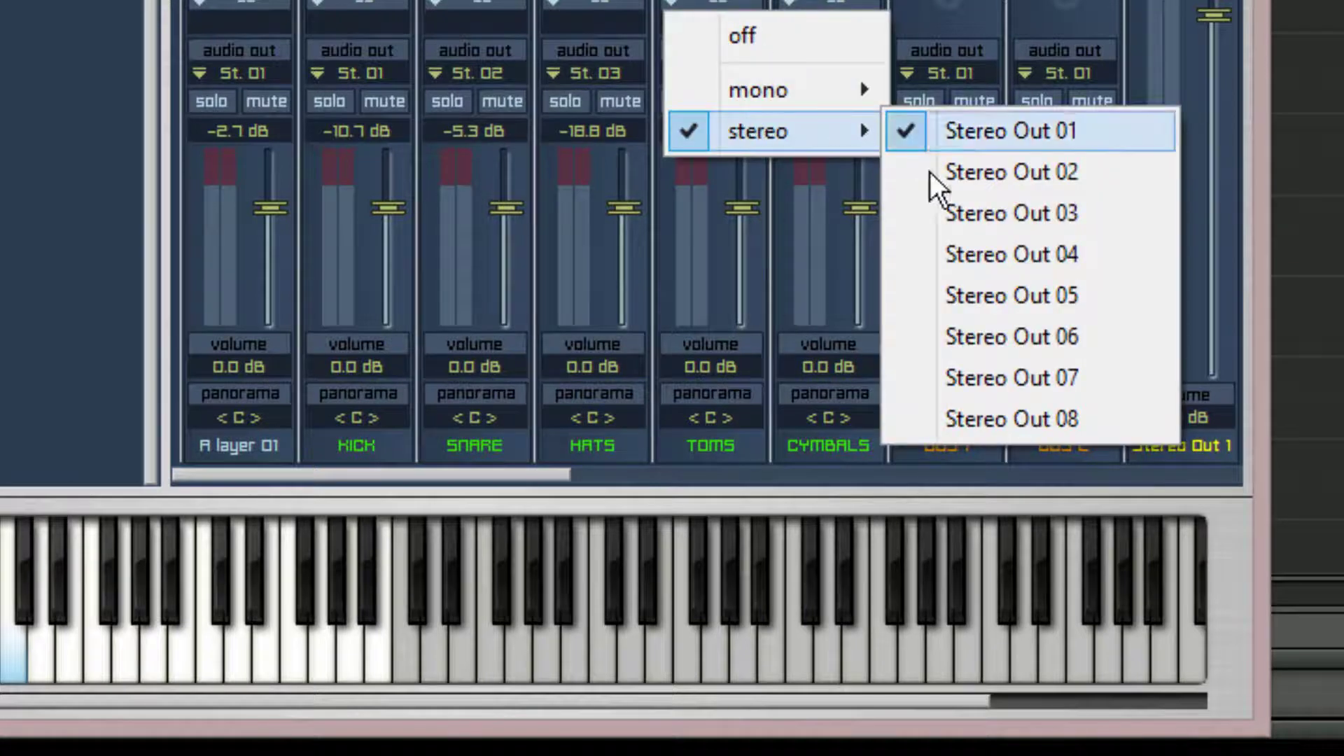
{"action": "left_click", "coordinate": [958, 256]}
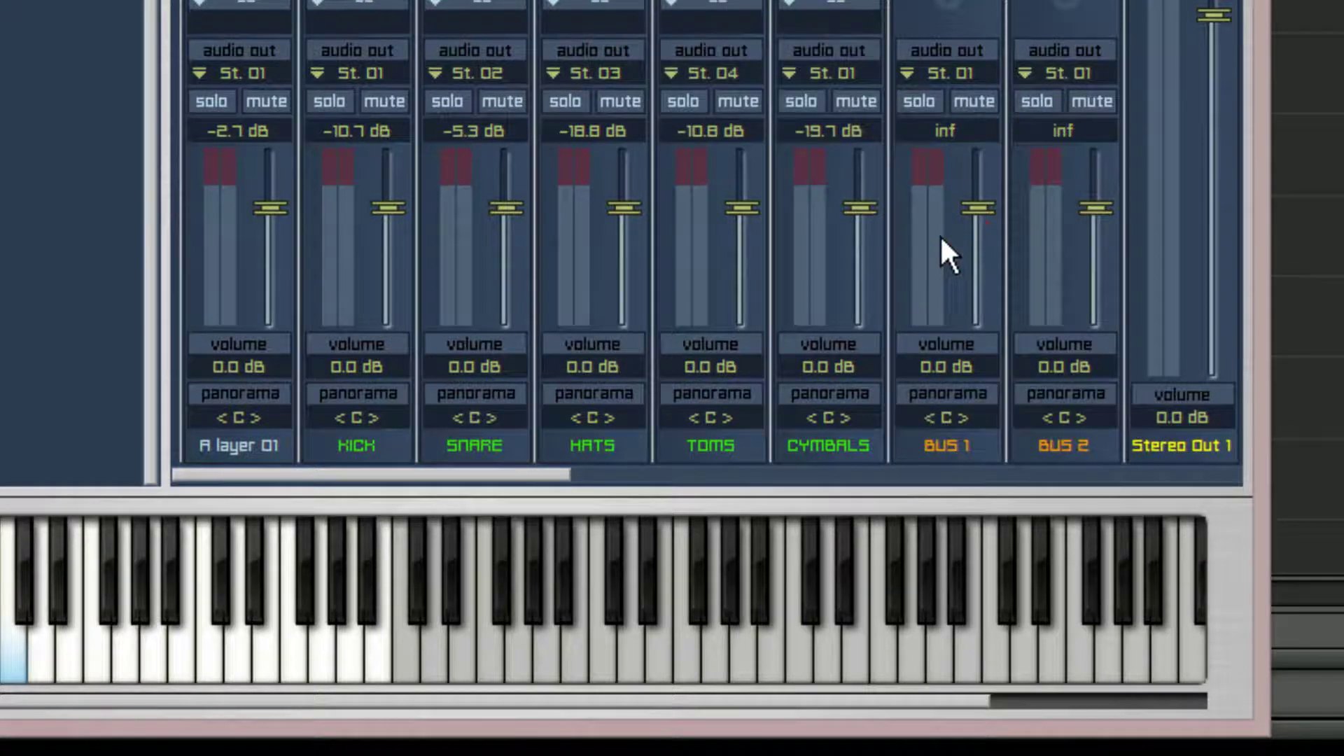
- Send CYMBALS to Stereo Out 05 and close the Independence window
{"action": "left_click", "coordinate": [844, 77]}
{"action": "mouse_move", "coordinate": [868, 120]}
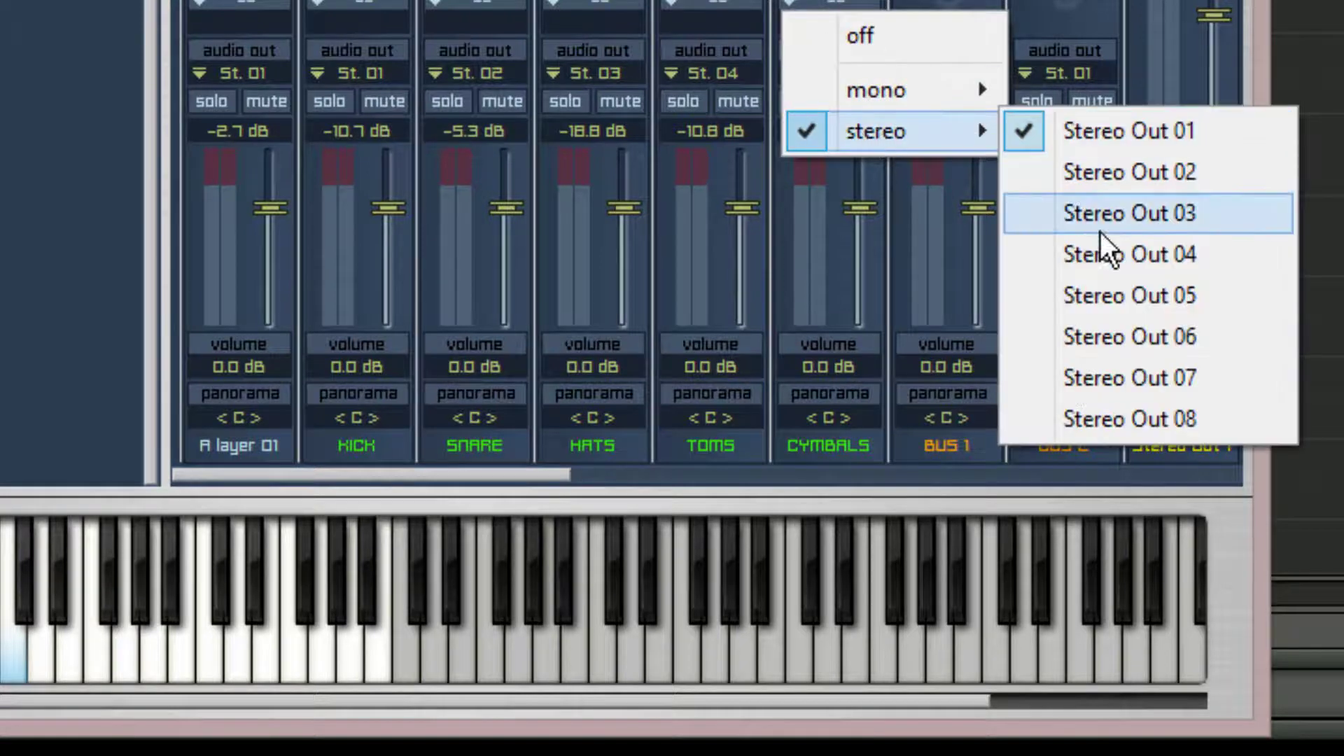
{"action": "left_click", "coordinate": [1106, 297]}
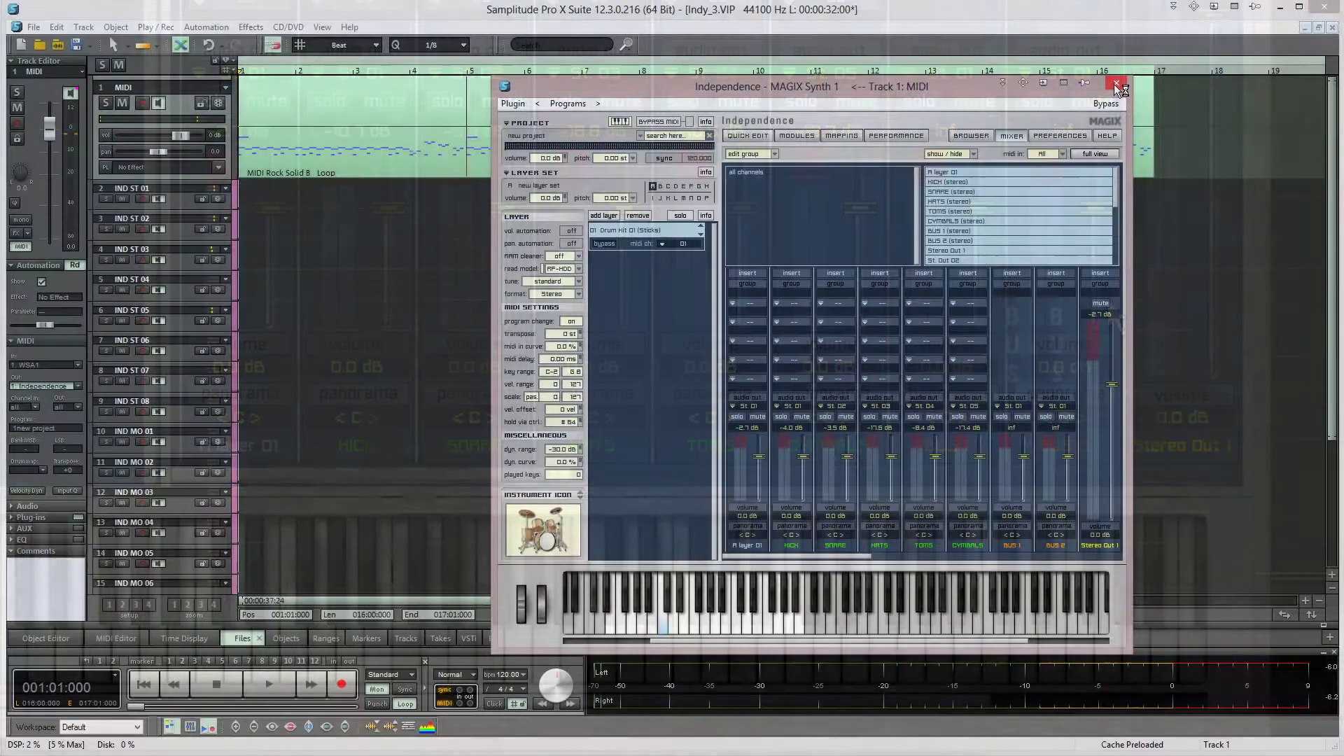
{"action": "left_click", "coordinate": [1116, 89]}
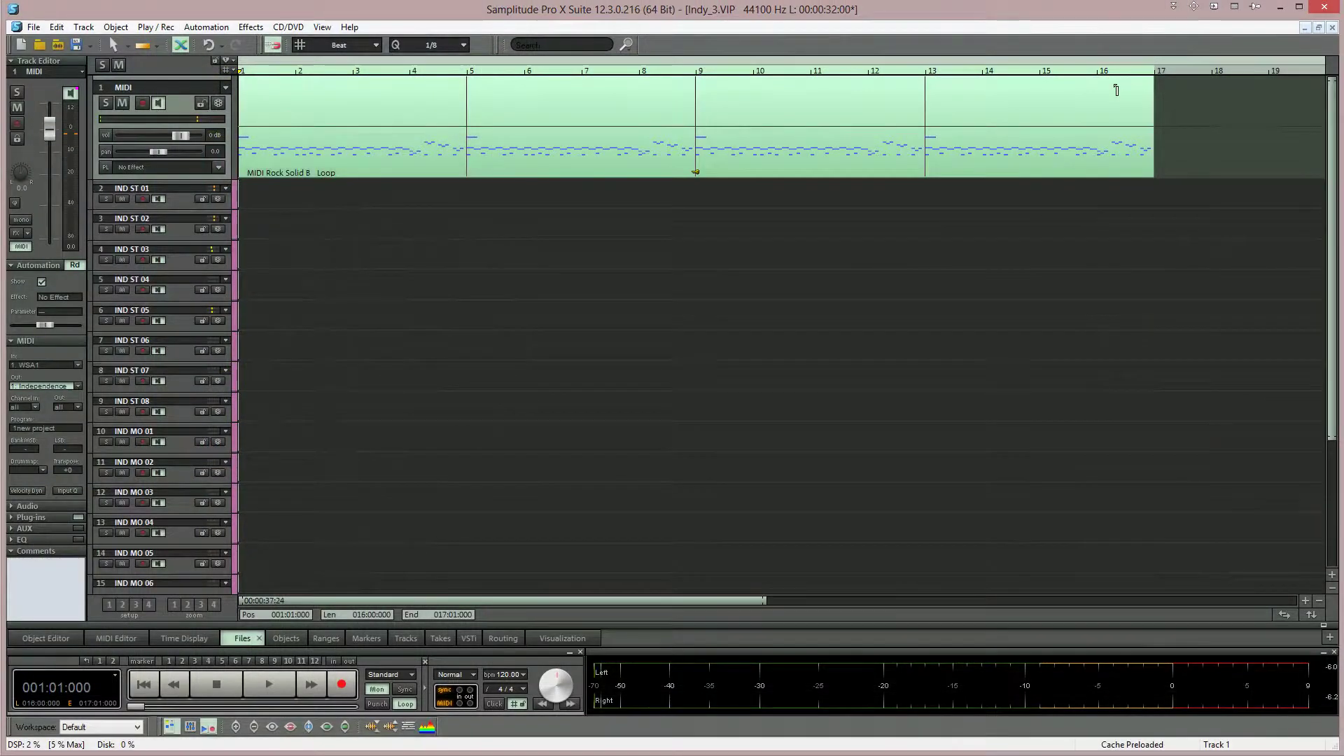
- Rename tracks IND ST 01–05 to Kick, Snare, Hats, Toms and Cymbals in the track headers
{"action": "double_click", "coordinate": [162, 190]}
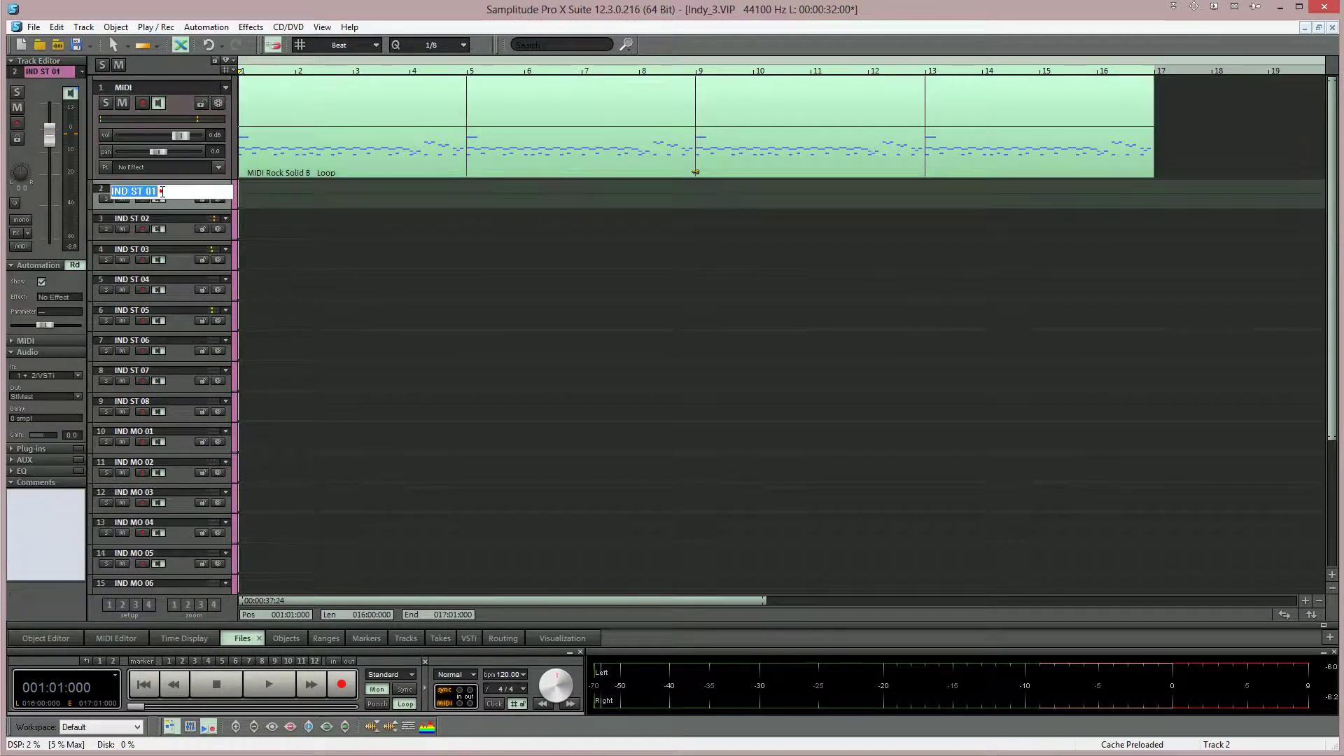
{"action": "type", "text": "Kick"}
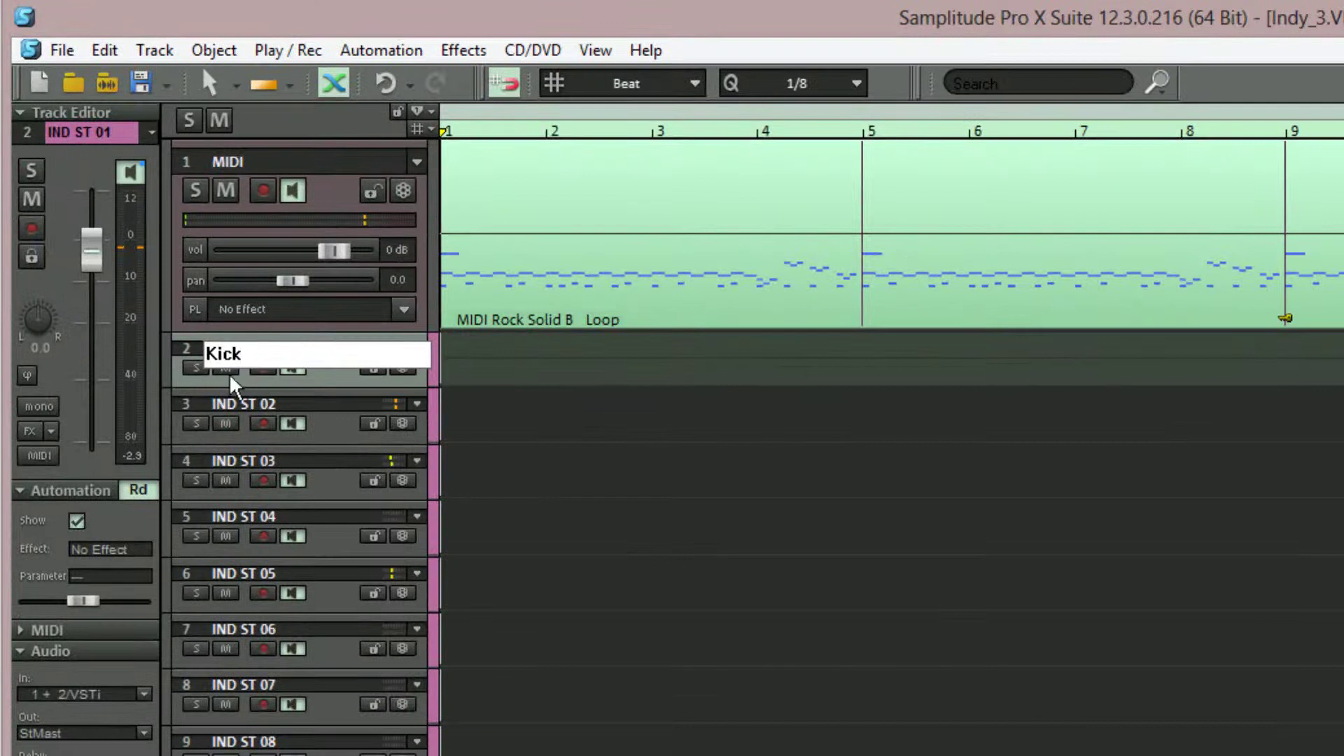
{"action": "double_click", "coordinate": [241, 403]}
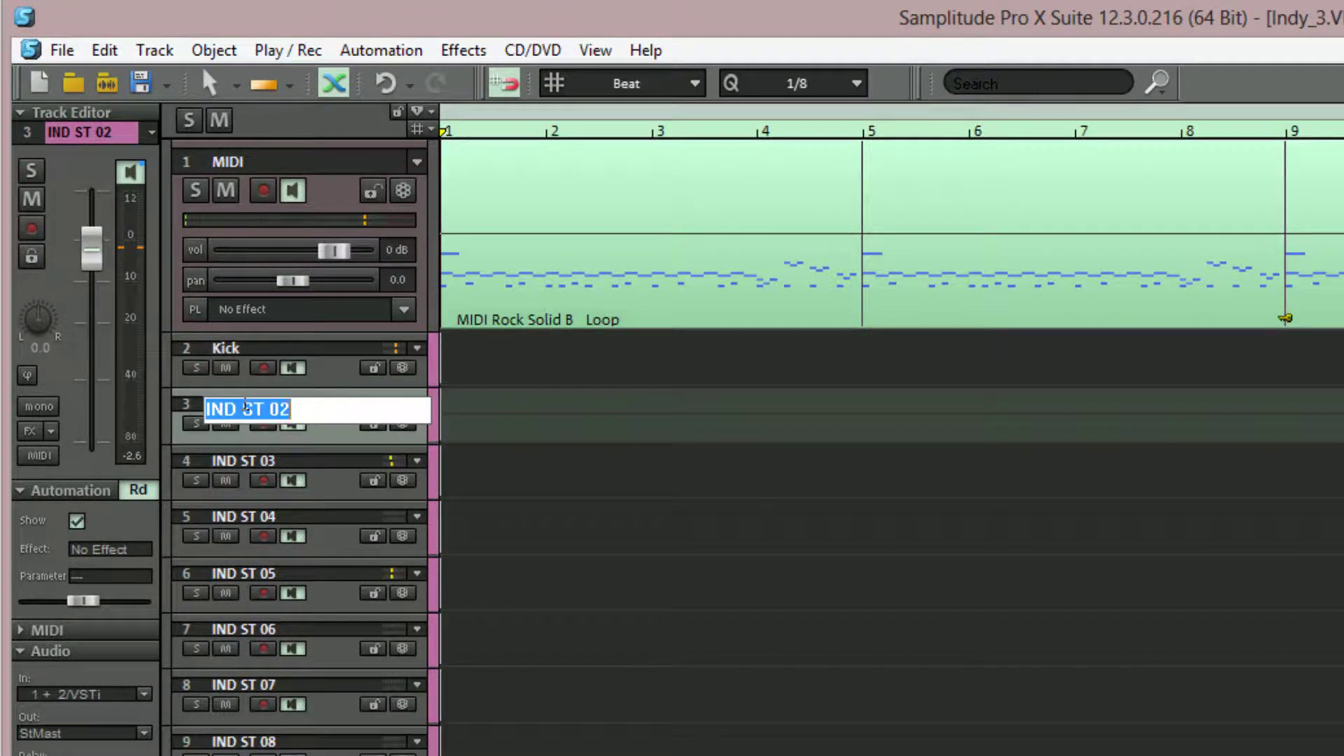
{"action": "type", "text": "Snare"}
{"action": "double_click", "coordinate": [243, 460]}
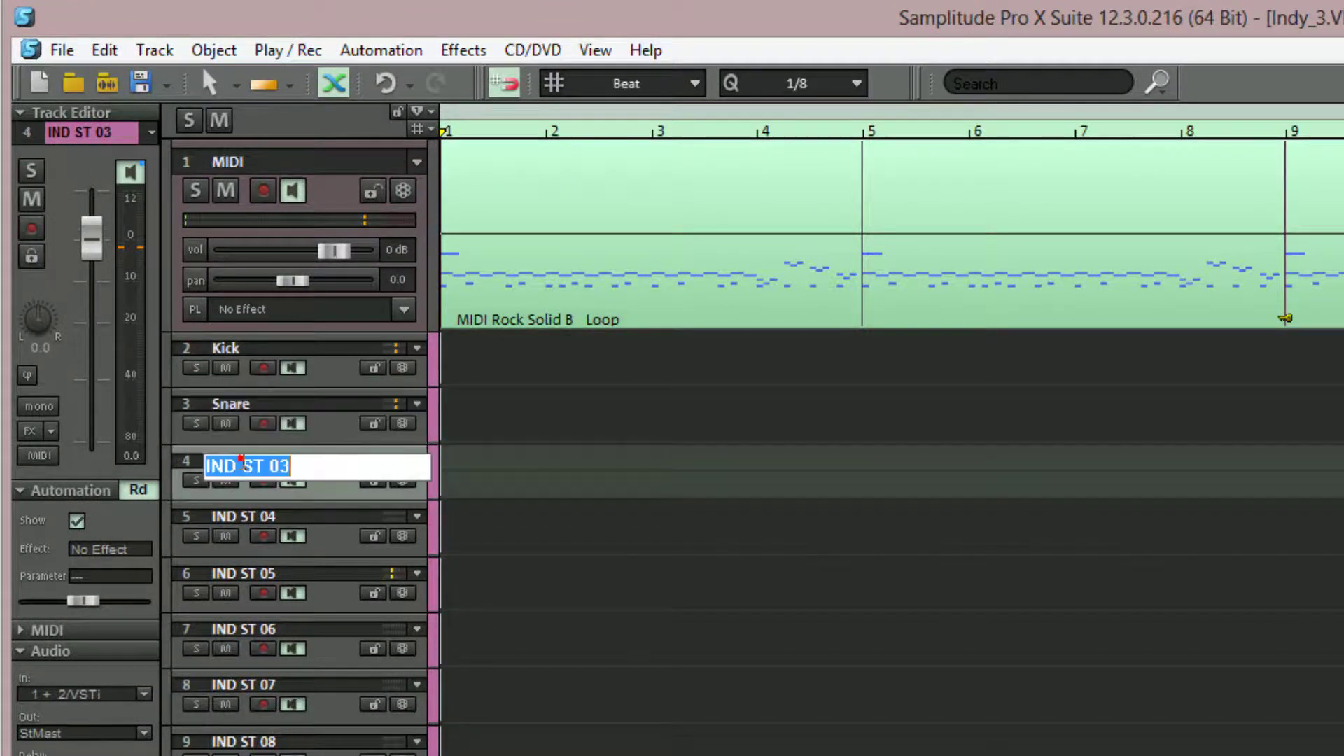
{"action": "type", "text": "Hats"}
{"action": "double_click", "coordinate": [270, 522]}
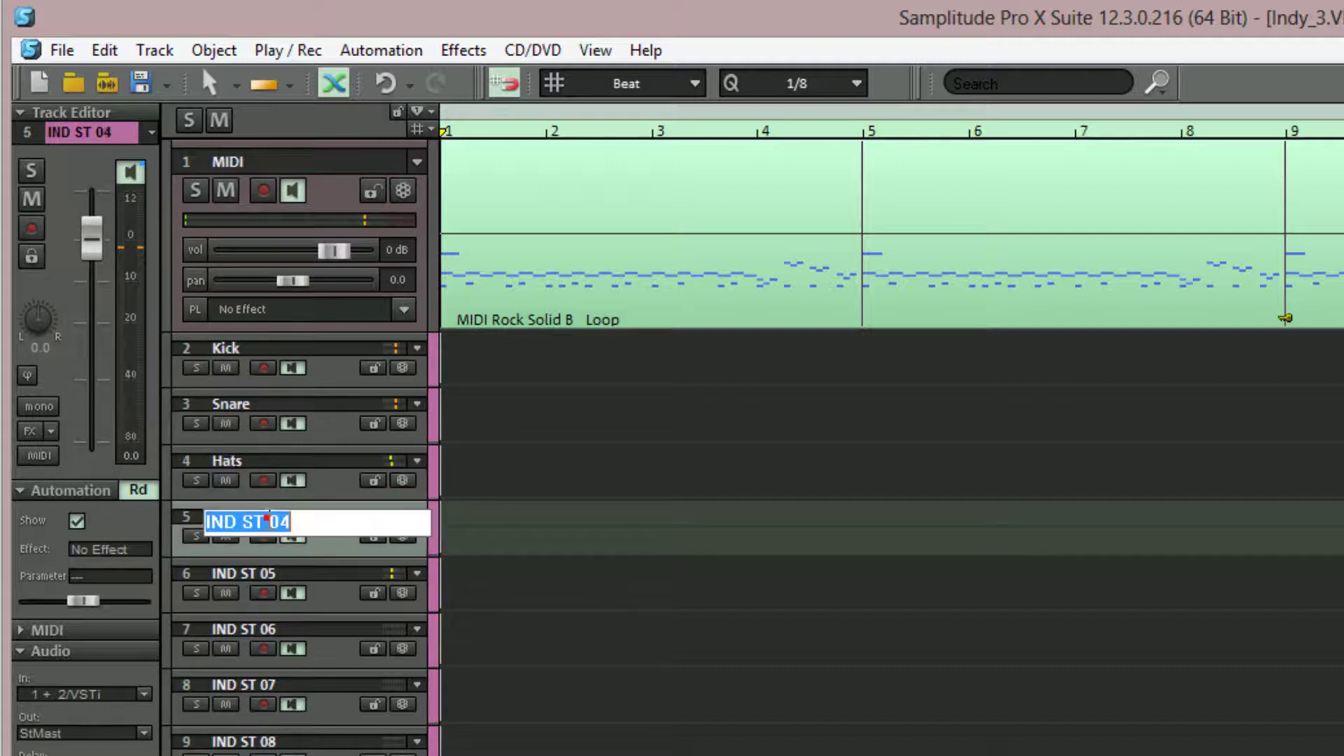
{"action": "type", "text": "Toms"}
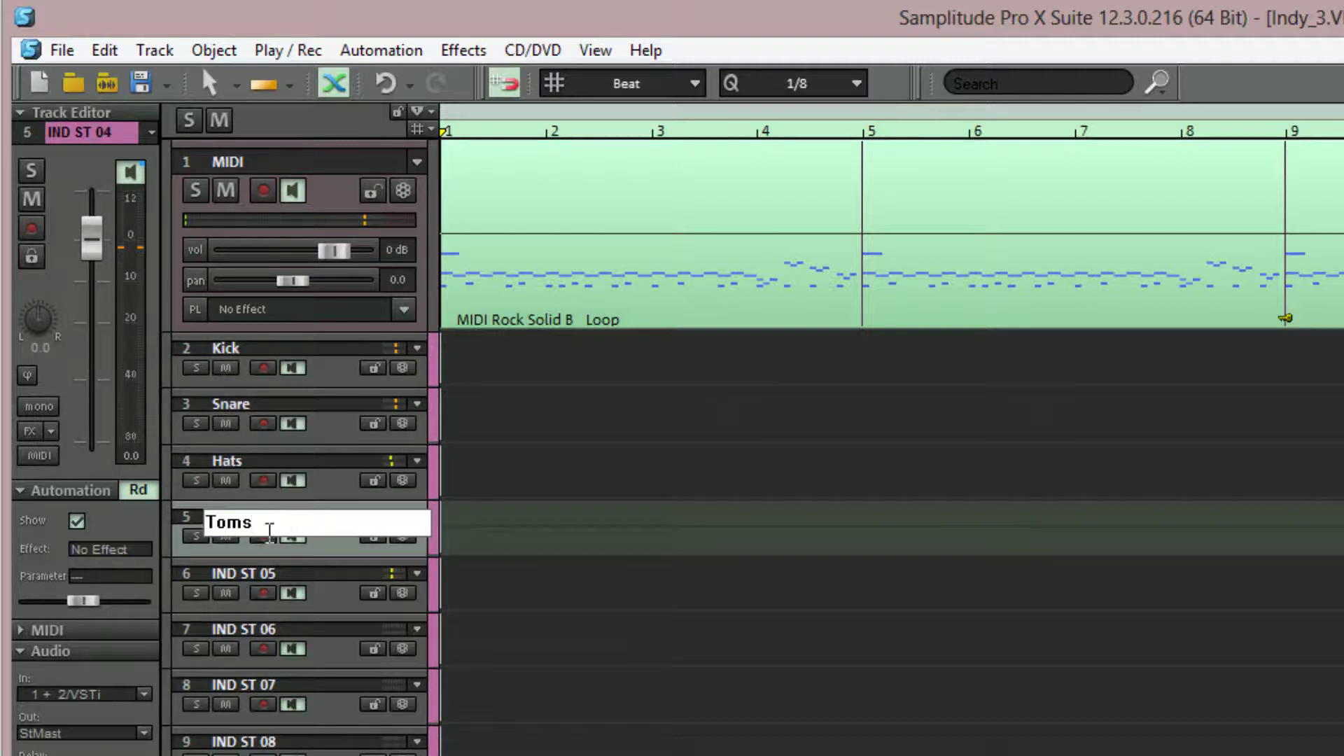
{"action": "double_click", "coordinate": [267, 576]}
{"action": "type", "text": "Cymba"}
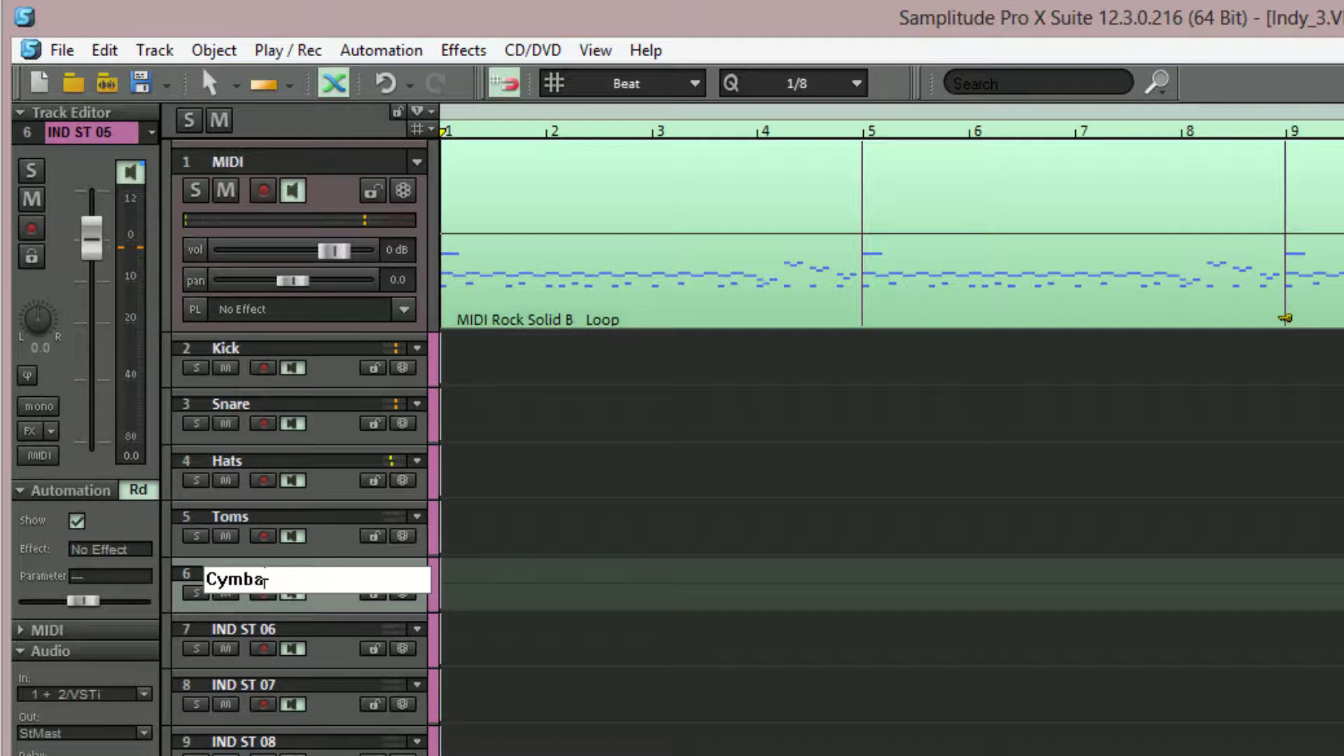
{"action": "type", "text": "ls"}
{"action": "key", "text": "Return"}
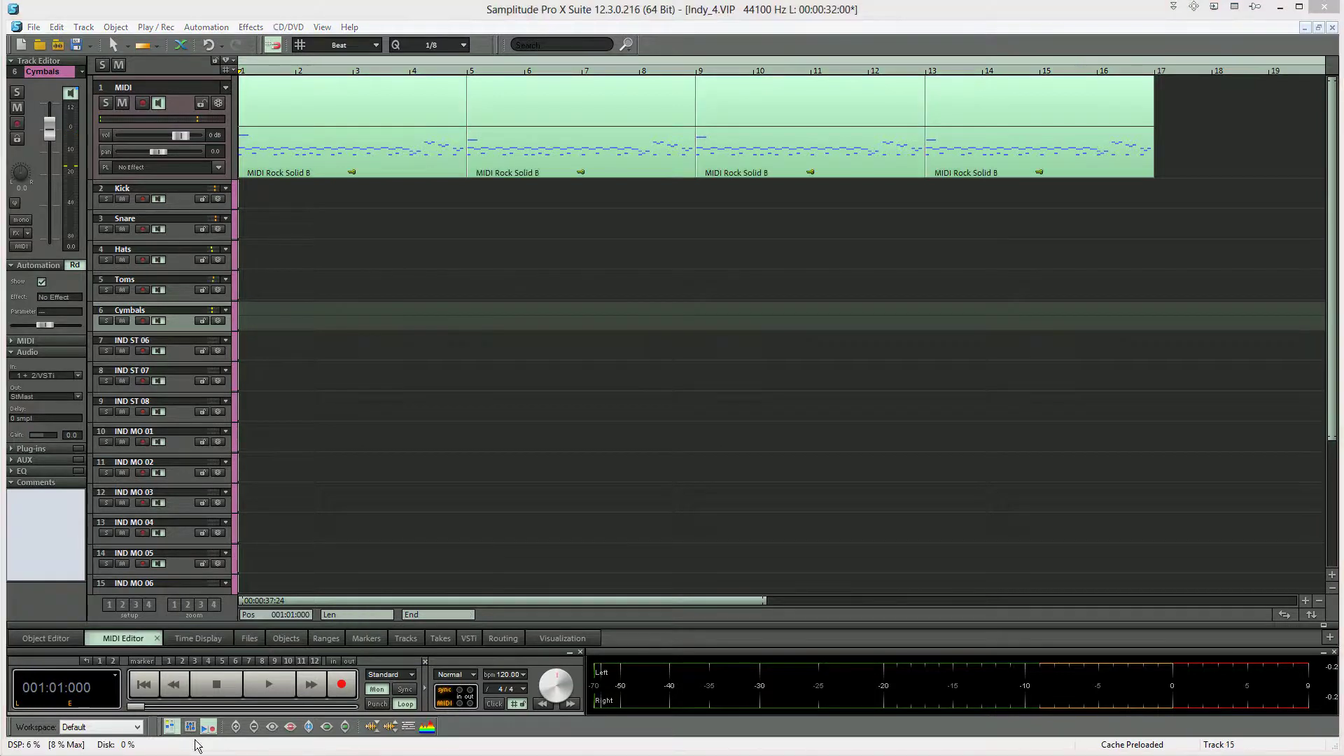
- Open the mixer and play a loop over bars 1 to about 3.75
{"action": "left_click", "coordinate": [191, 728]}
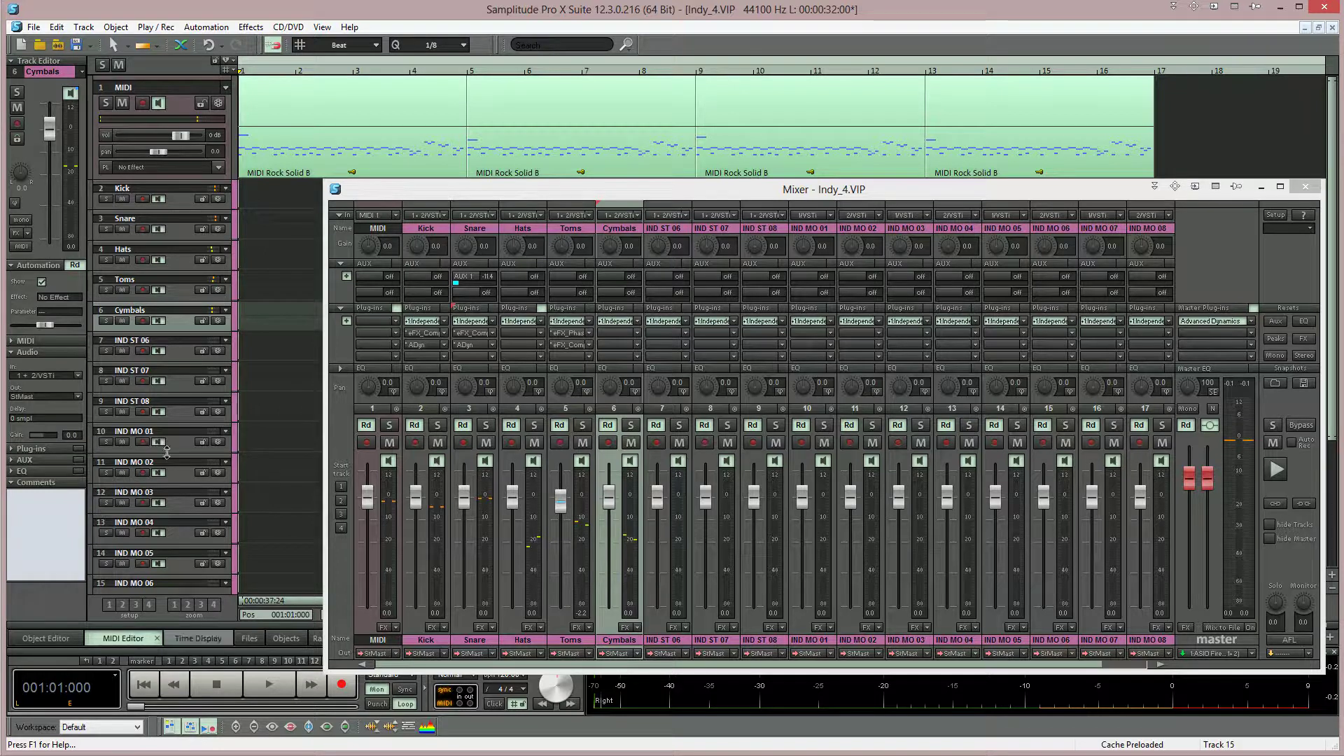
{"action": "left_click_drag", "start_coordinate": [247, 84], "coordinate": [413, 97]}
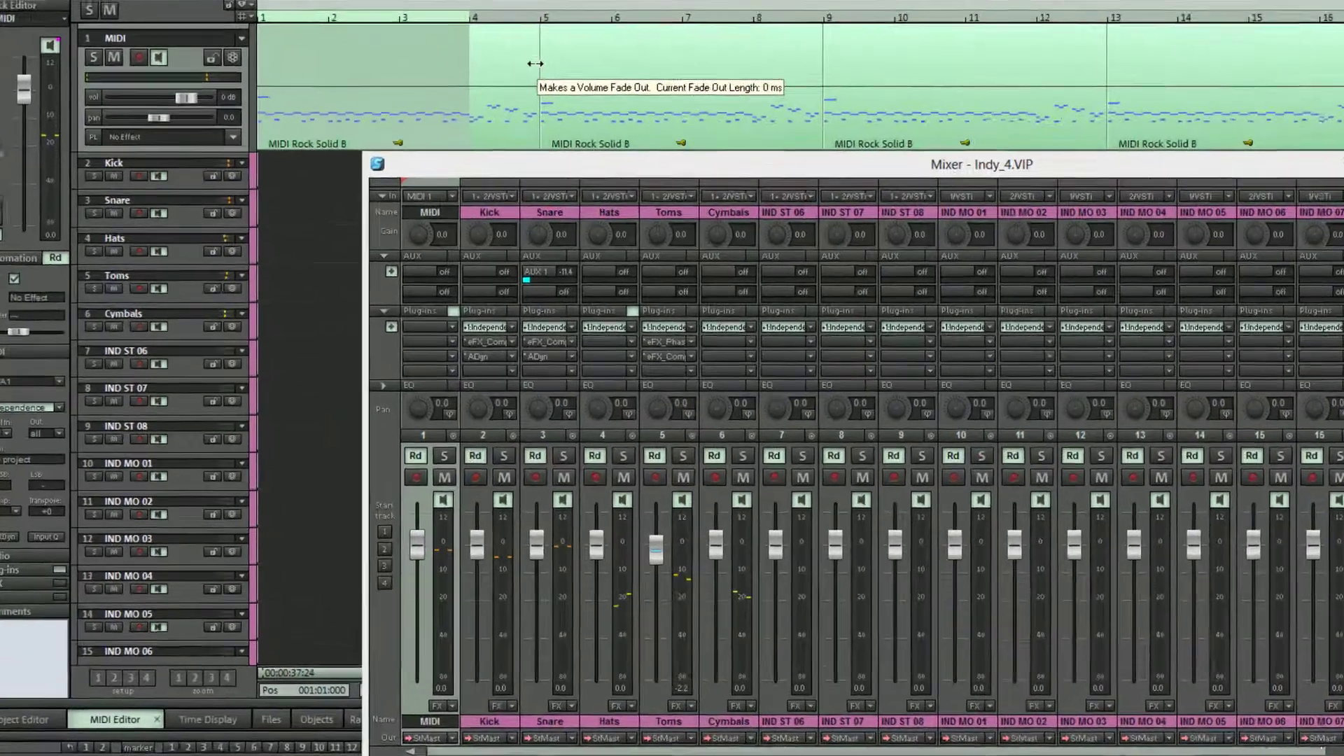
{"action": "key", "text": "space"}
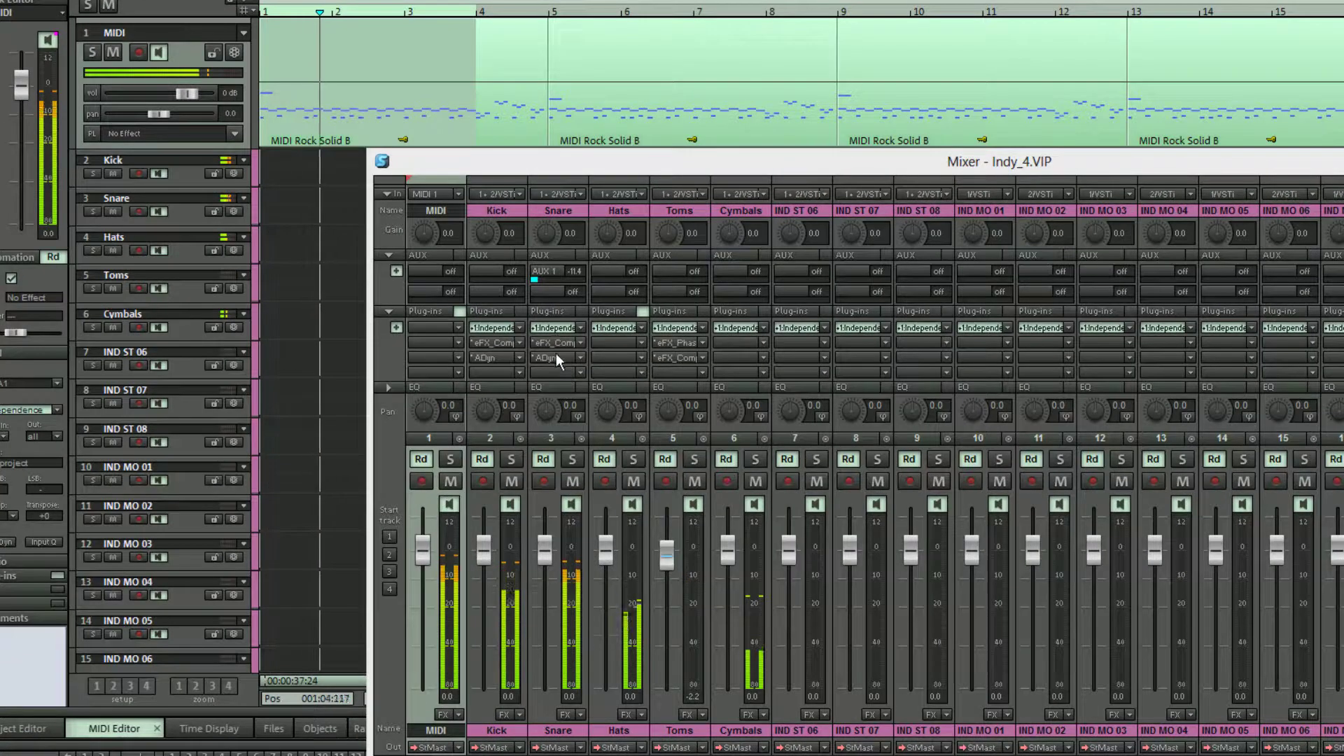
- Enable the Snare's plug-ins and aux send, plus the Kick's plug-ins
{"action": "left_click", "coordinate": [566, 409]}
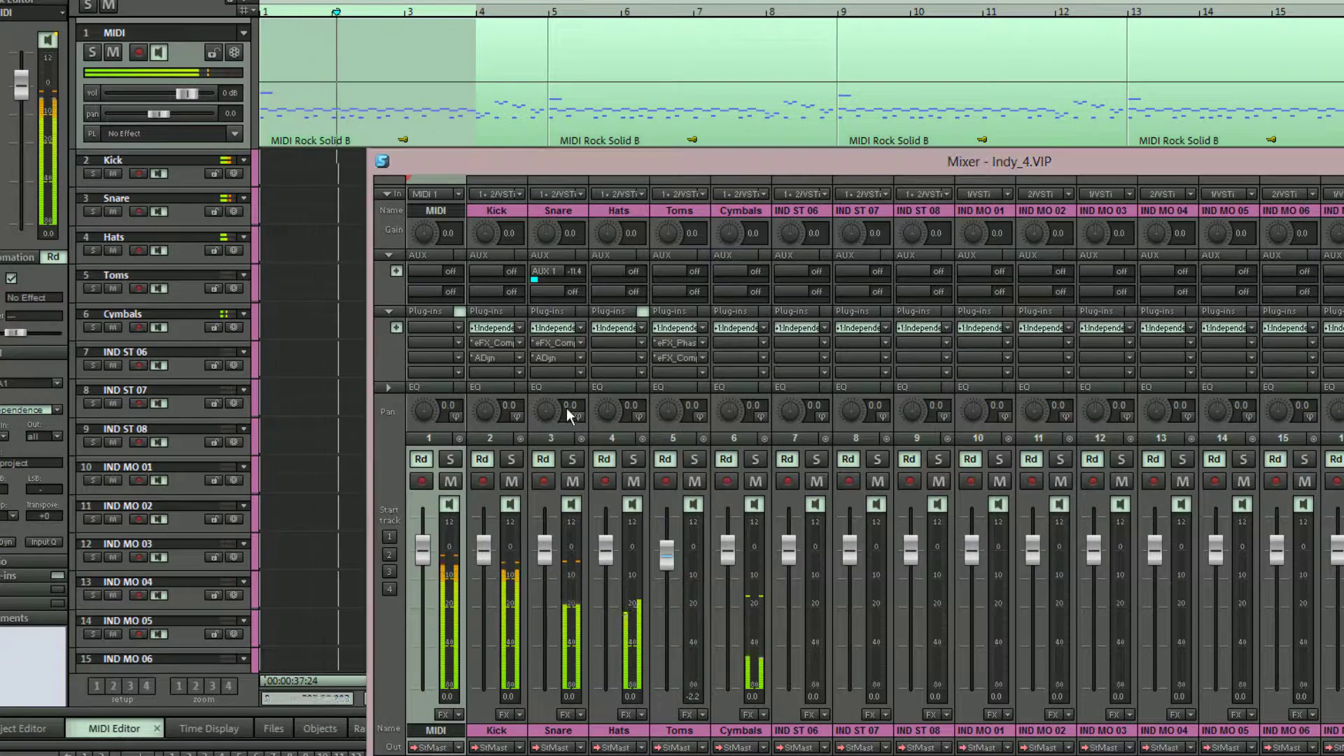
{"action": "left_click", "coordinate": [581, 312]}
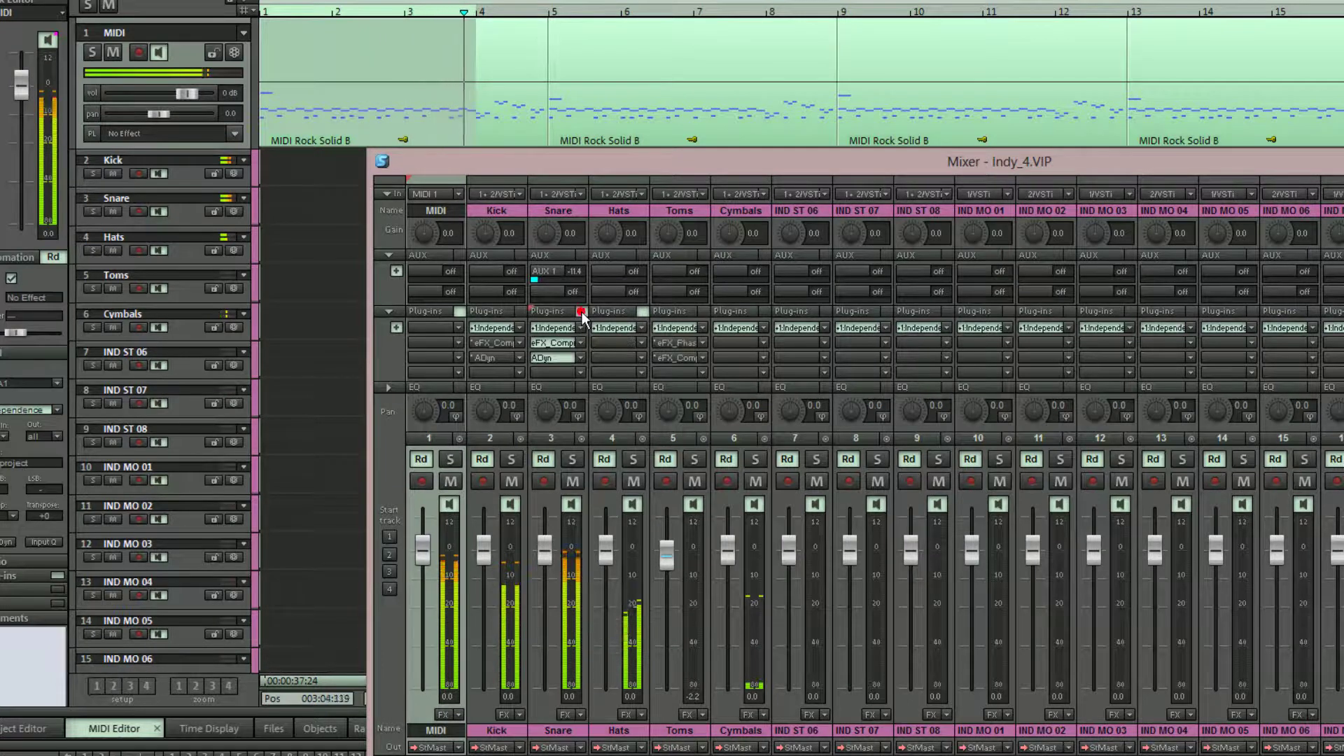
{"action": "left_click", "coordinate": [581, 254]}
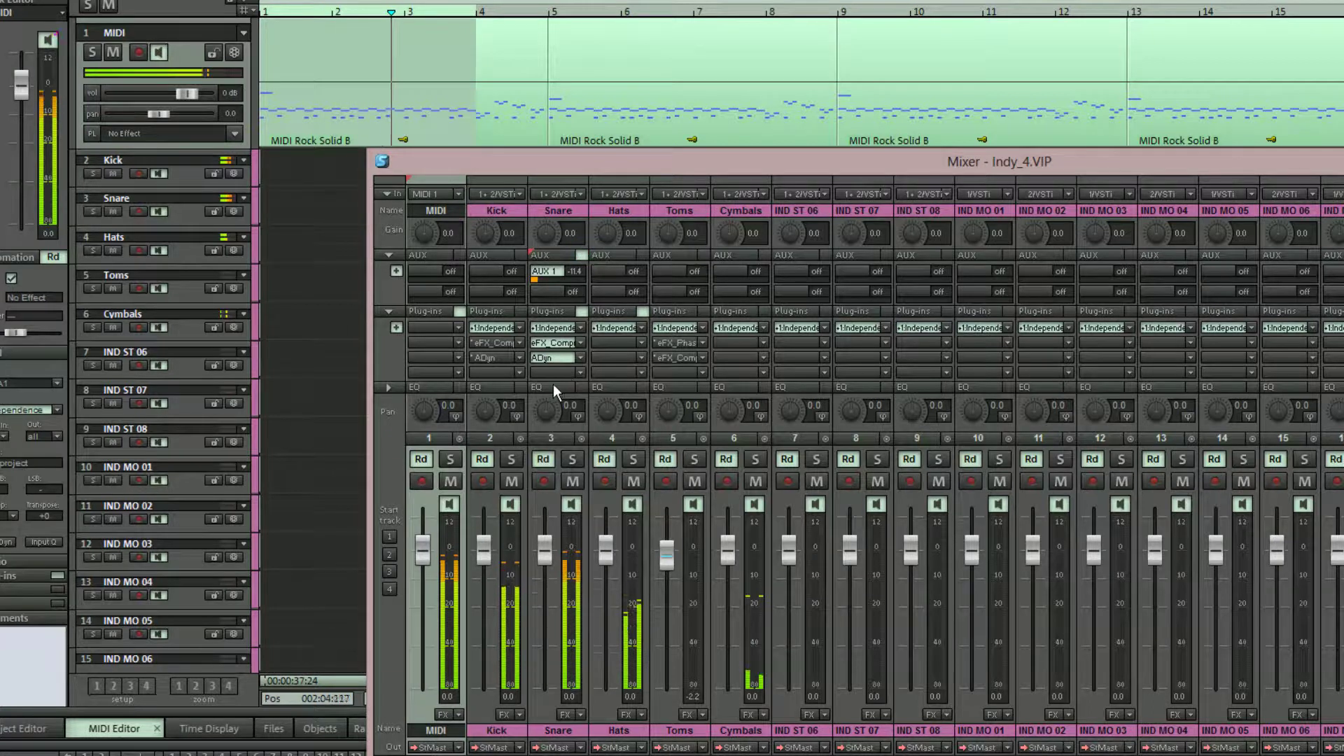
{"action": "left_click", "coordinate": [519, 311]}
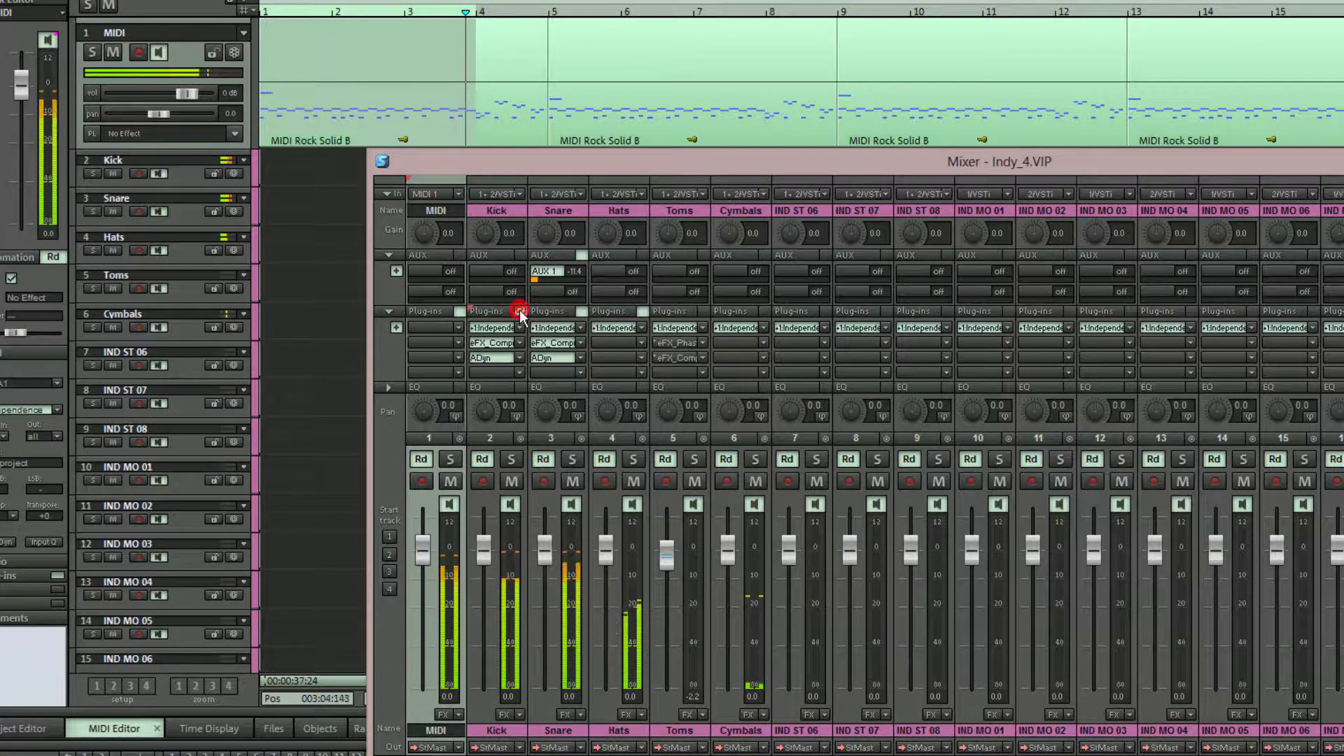
- Boost the Kick's EQ band 1 to 5.3 dB and band 3 to 4.6 dB
{"action": "left_click", "coordinate": [517, 387]}
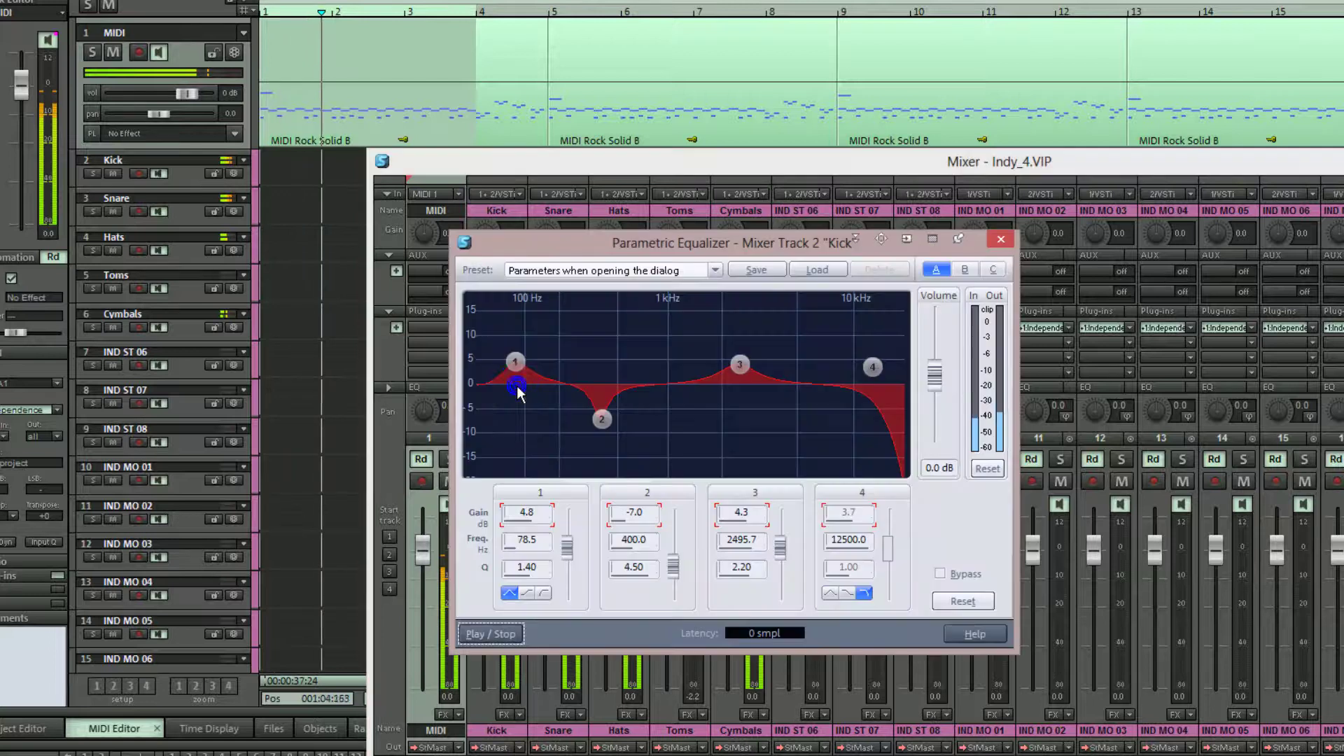
{"action": "left_click_drag", "start_coordinate": [515, 361], "coordinate": [515, 358]}
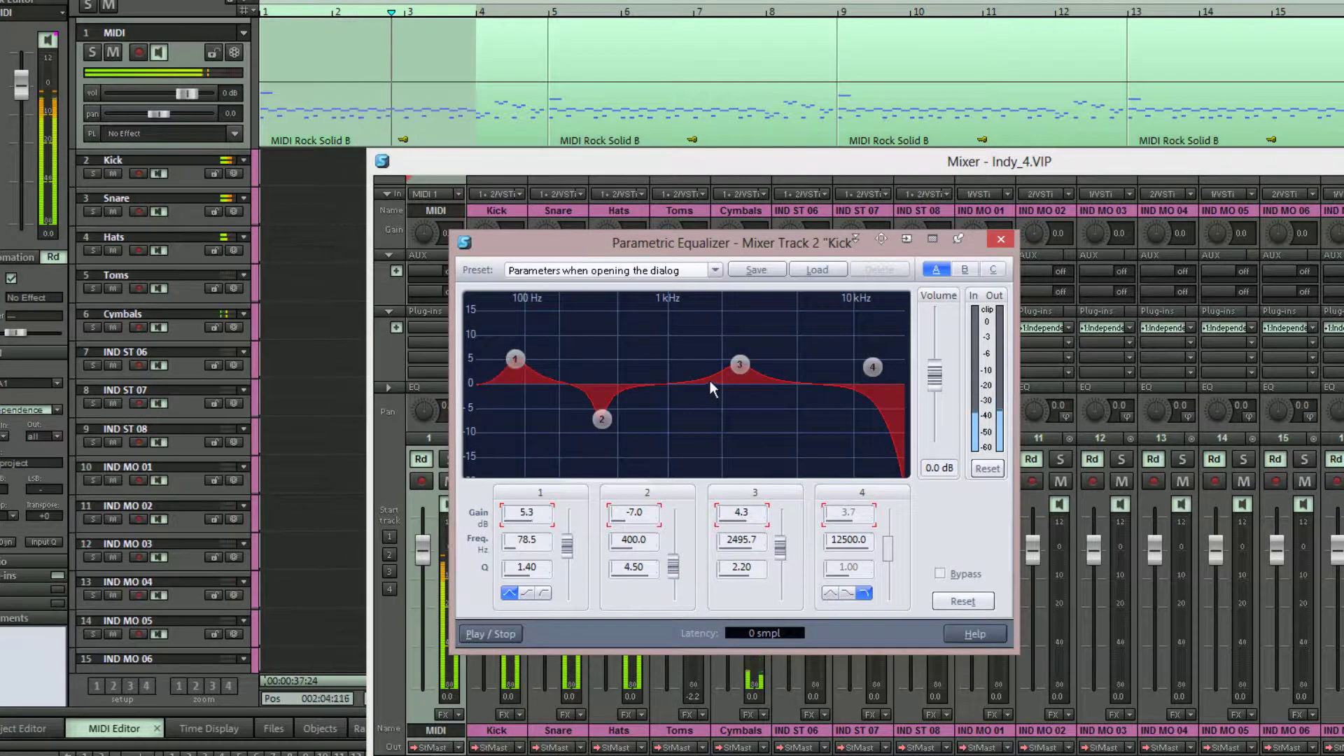
{"action": "left_click_drag", "start_coordinate": [741, 363], "coordinate": [740, 363]}
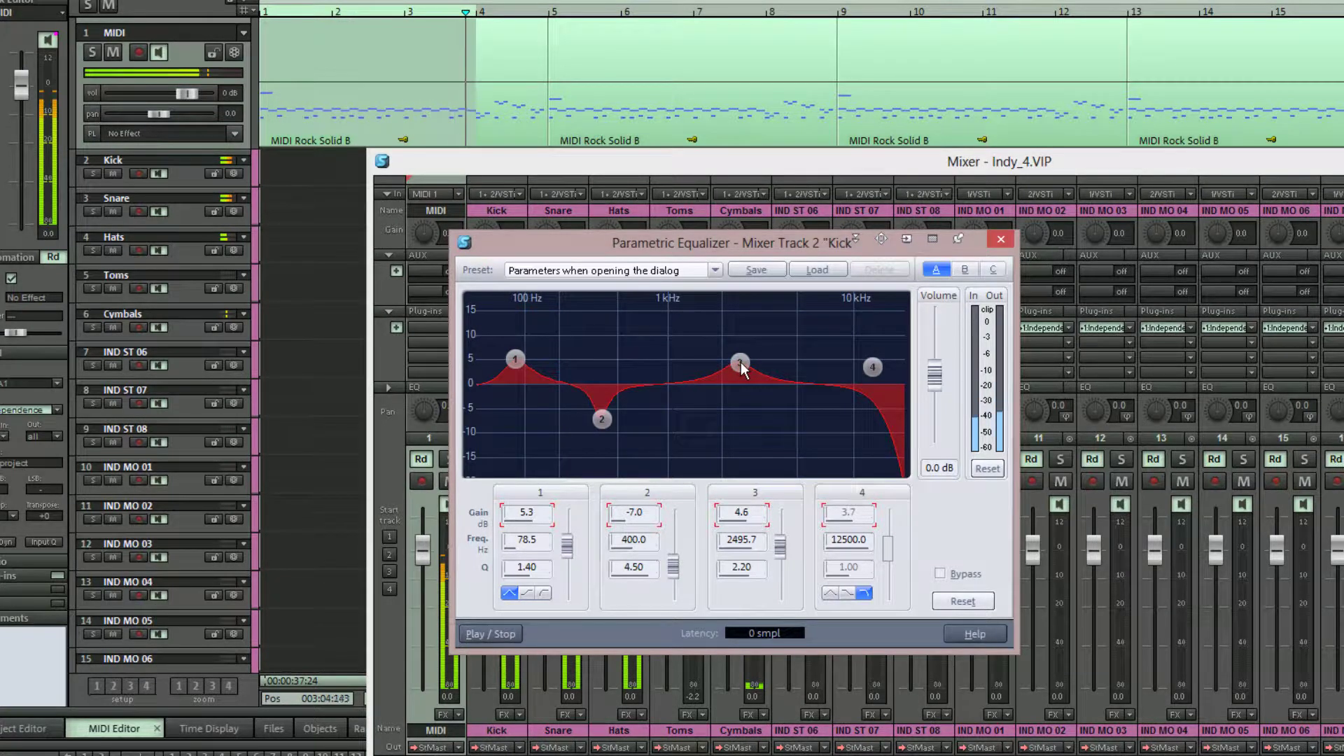
{"action": "left_click", "coordinate": [1001, 240]}
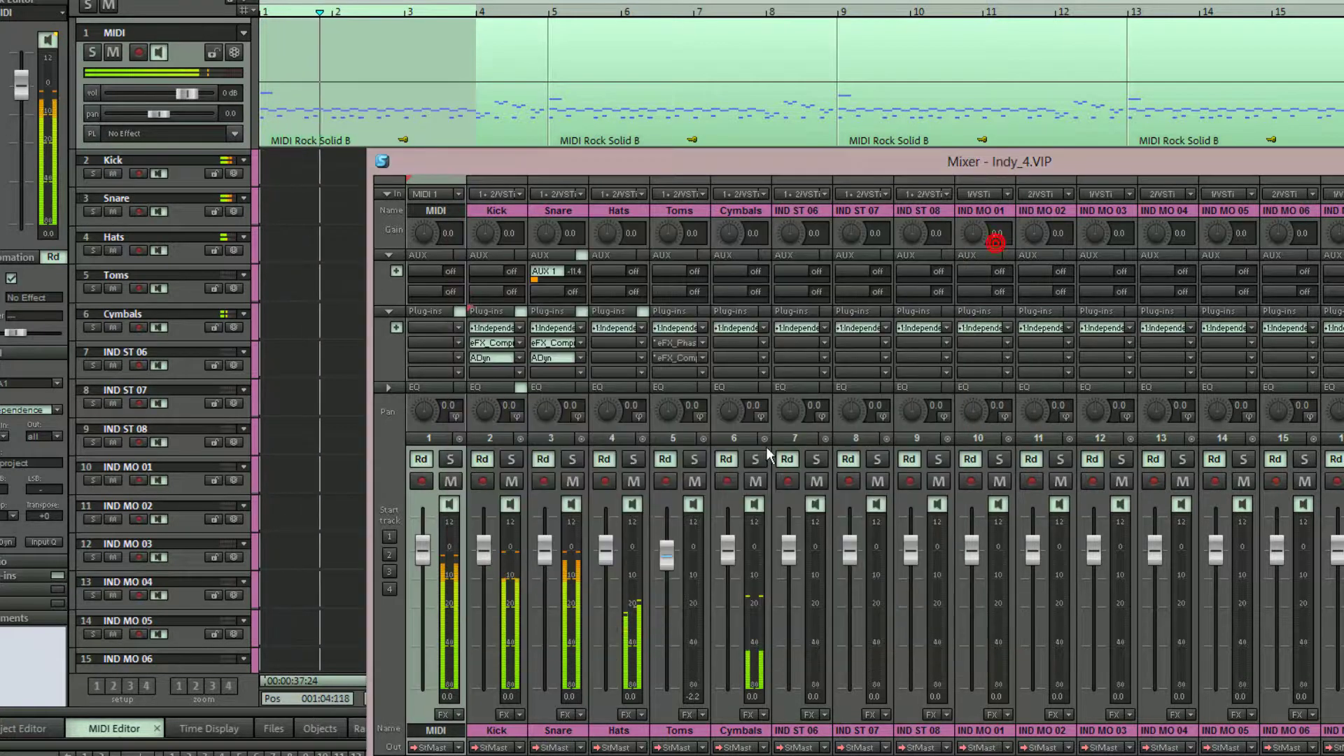
- Solo and unsolo the Snare, then enable the Toms' effect plug-ins
{"action": "left_click", "coordinate": [573, 459]}
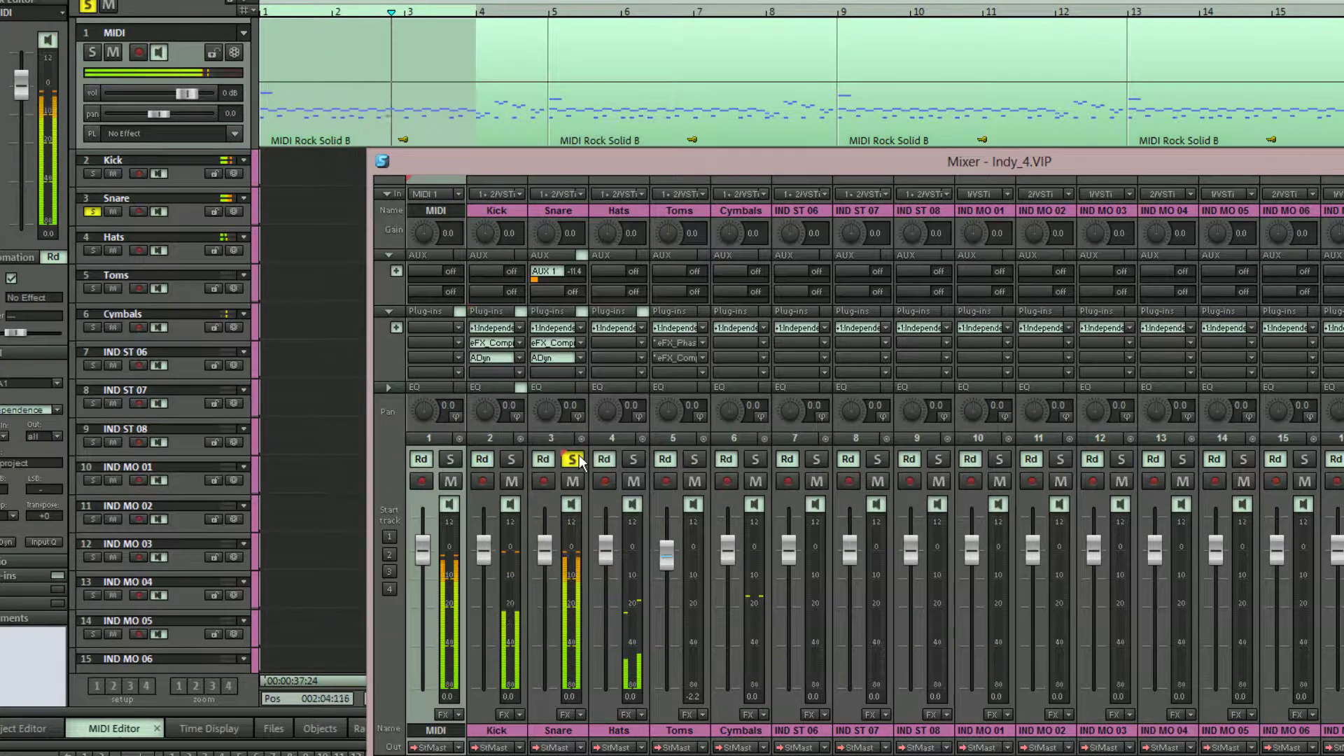
{"action": "left_click", "coordinate": [578, 455]}
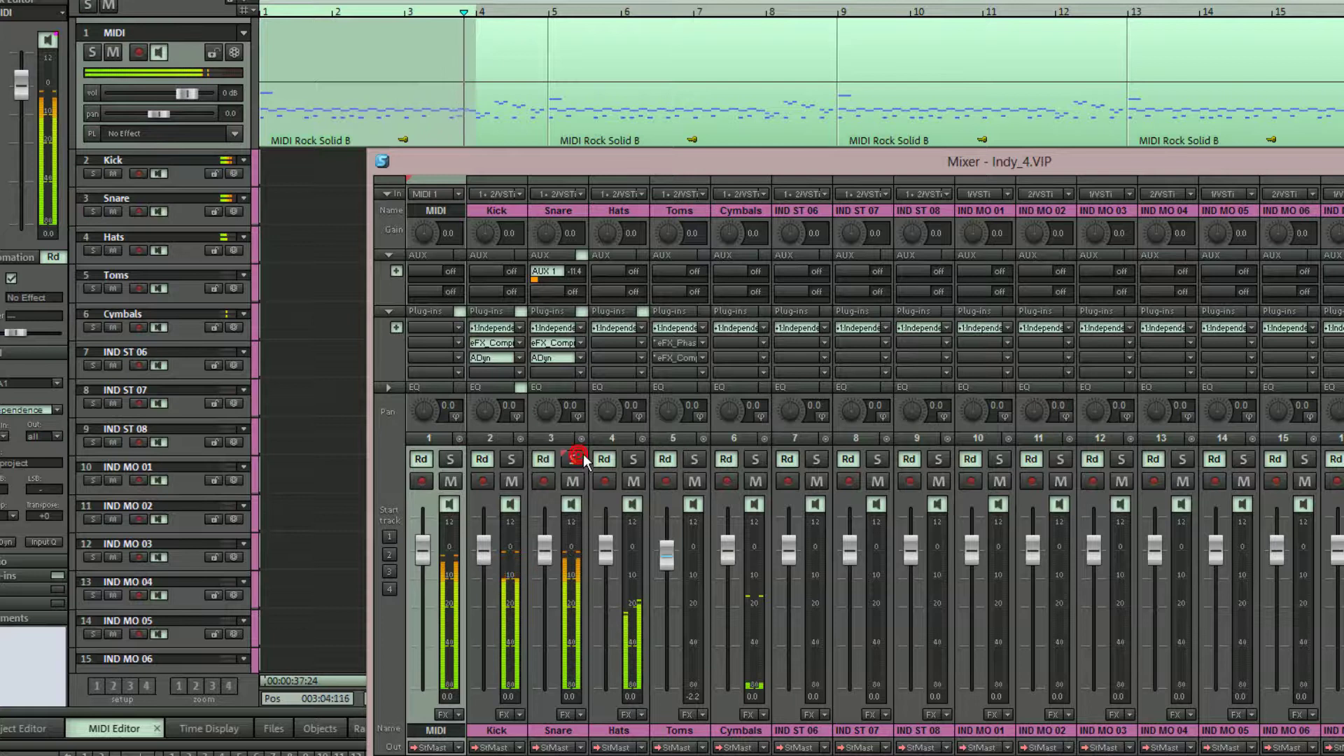
{"action": "left_click", "coordinate": [704, 312]}
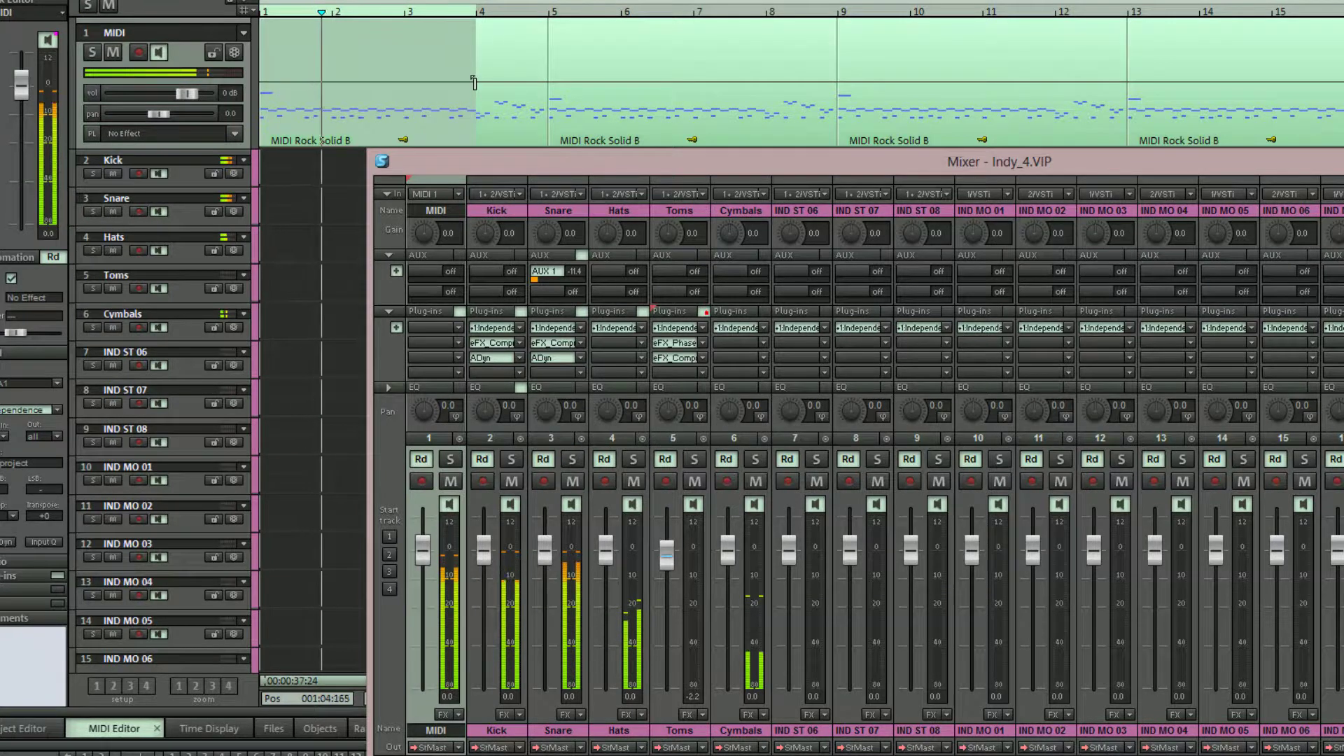